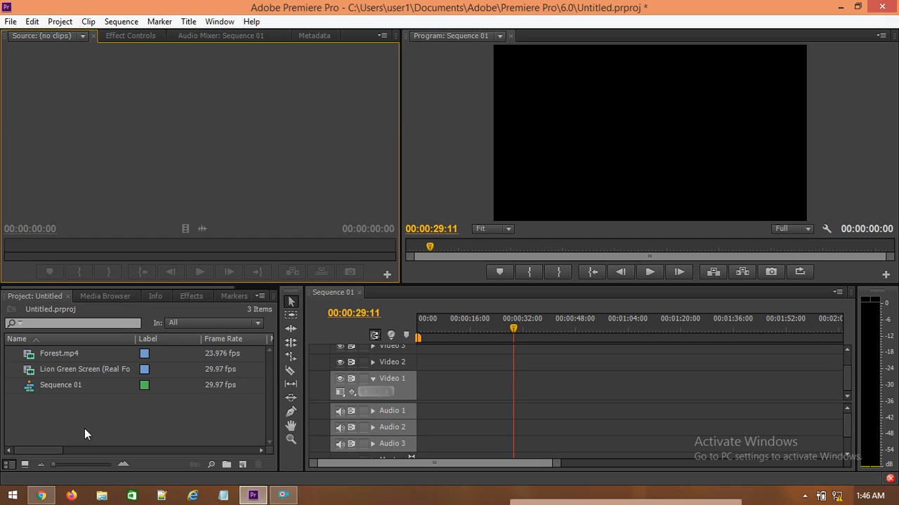
# Step: Open the Lion Green Screen clip in the source monitor and preview its opening seconds
pyautogui.moveTo(76, 369); pyautogui.dragTo(139, 158)
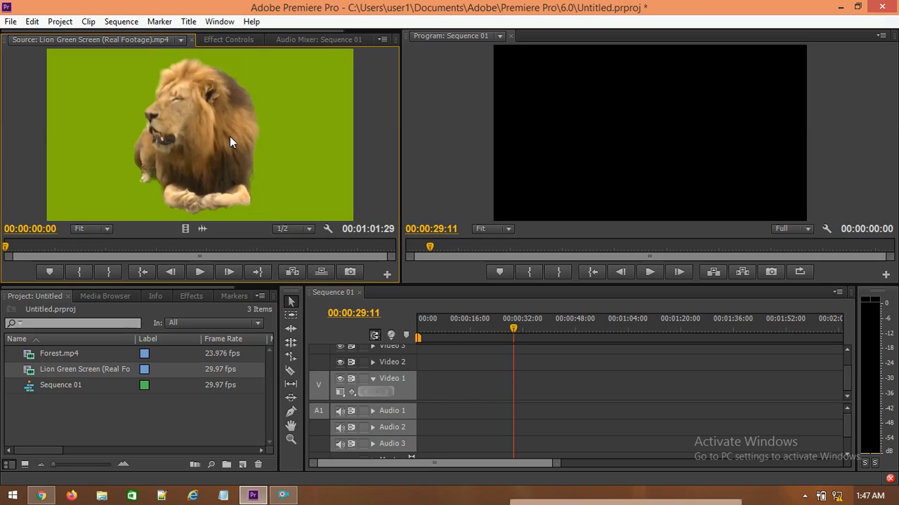
pyautogui.click(556, 161)
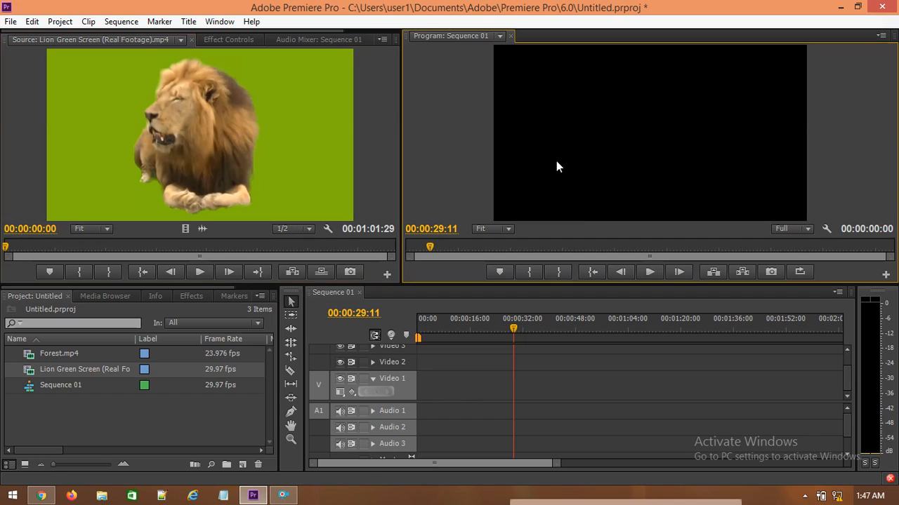
pyautogui.click(627, 380)
pyautogui.click(235, 412)
pyautogui.click(239, 204)
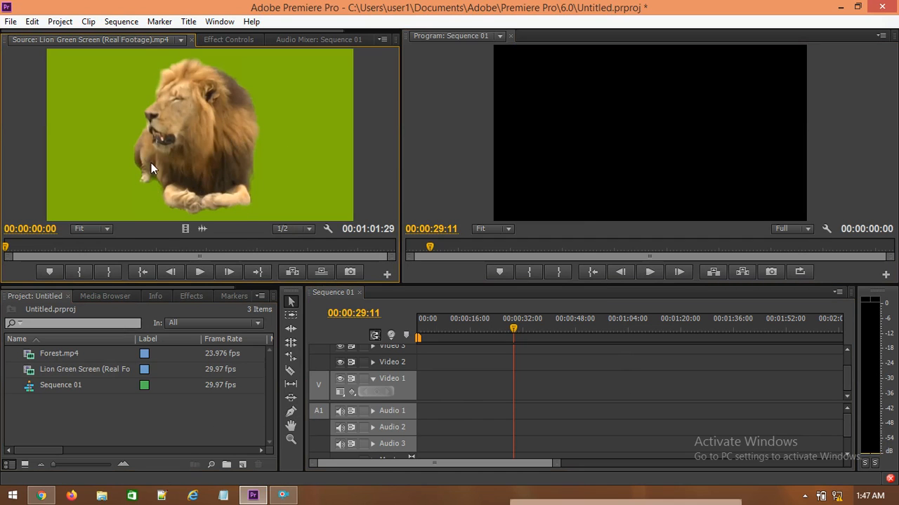
pyautogui.click(206, 276)
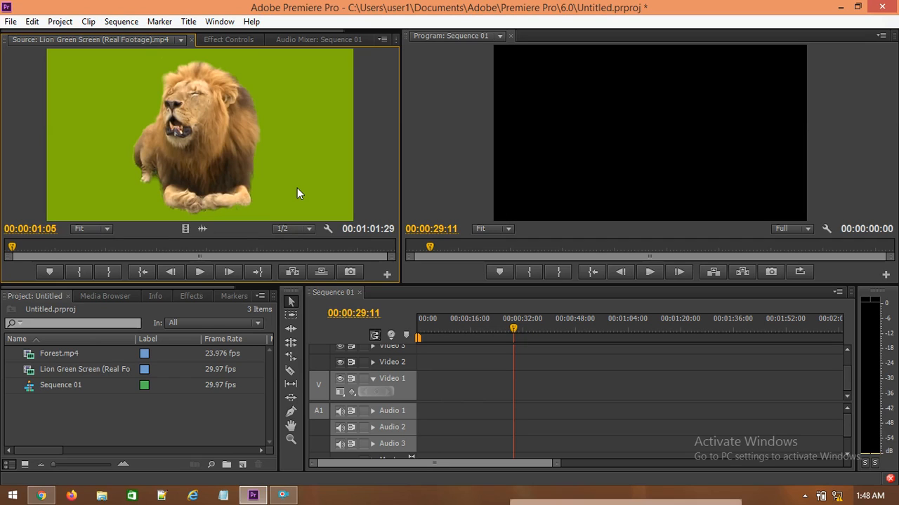
# Step: Open Forest.mp4 in the source monitor to view the background footage
pyautogui.click(63, 424)
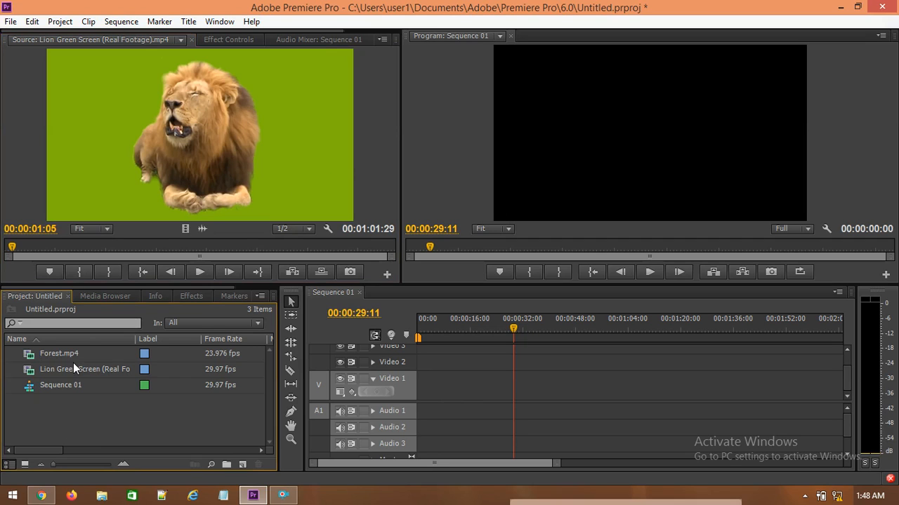
pyautogui.moveTo(68, 369); pyautogui.dragTo(231, 194)
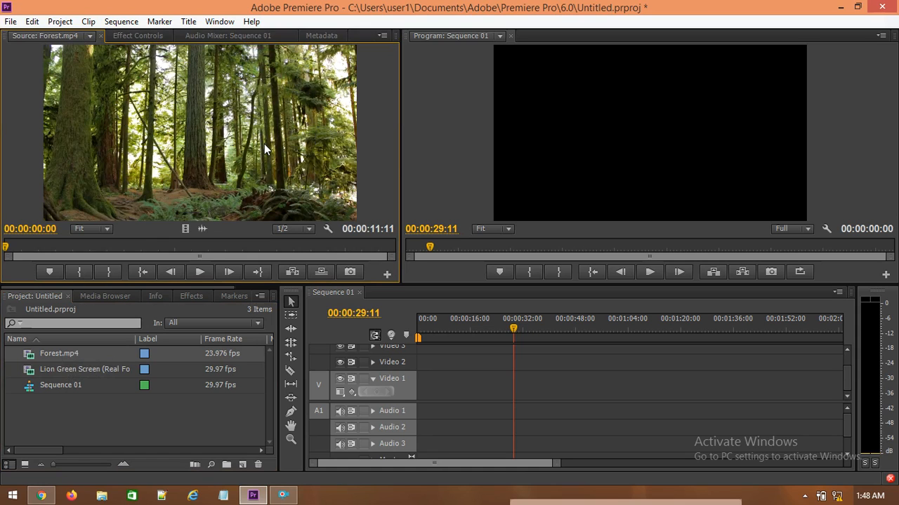
pyautogui.click(161, 412)
pyautogui.click(62, 364)
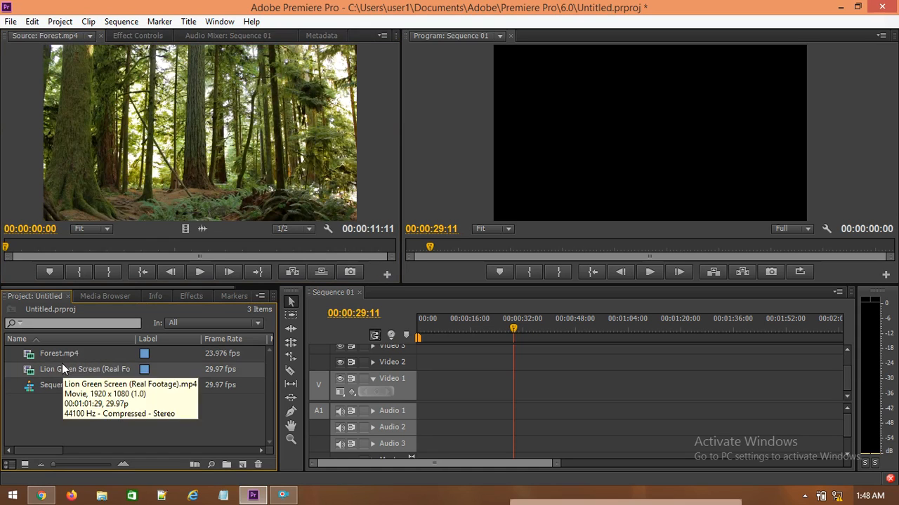
pyautogui.moveTo(59, 366)
pyautogui.mouseDown()
pyautogui.moveTo(424, 382)
pyautogui.moveTo(84, 367)
pyautogui.moveTo(66, 378)
pyautogui.mouseUp()
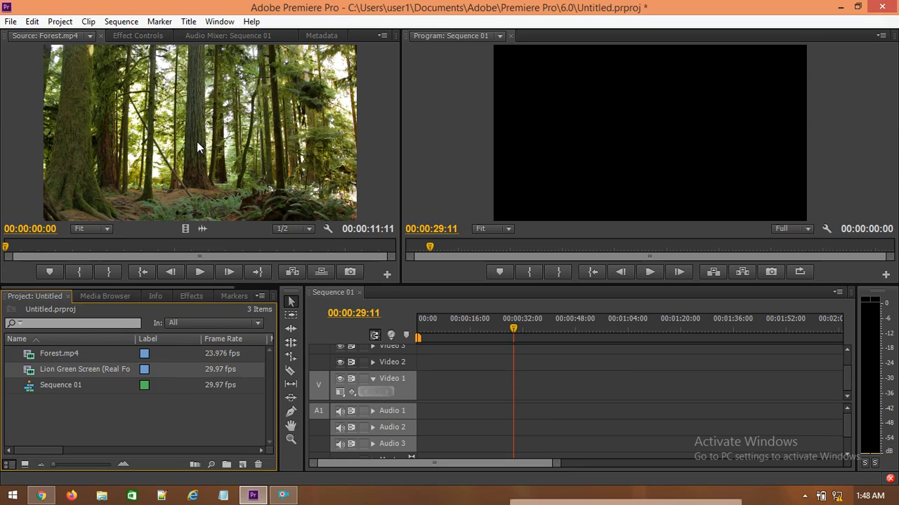
# Step: Place Forest.mp4 at the start of Video 1, changing the sequence settings to match the clip
pyautogui.moveTo(49, 352); pyautogui.dragTo(418, 390)
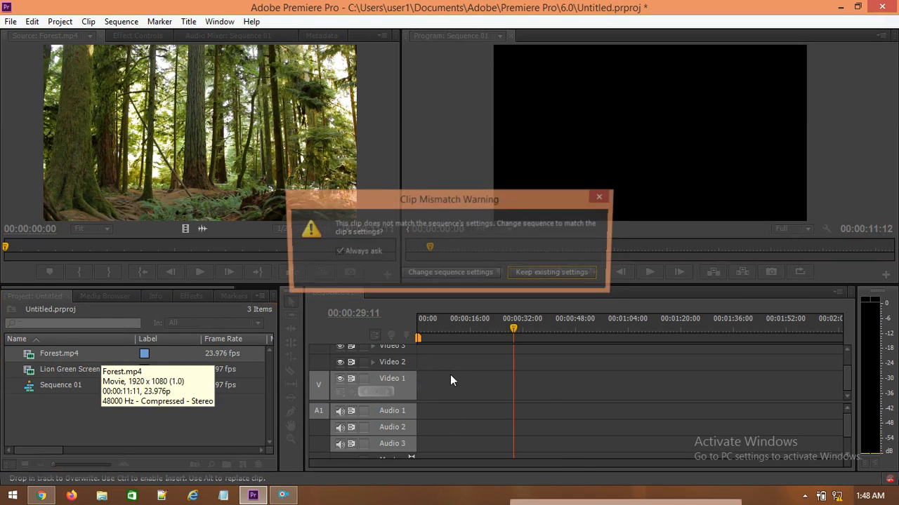
pyautogui.click(453, 272)
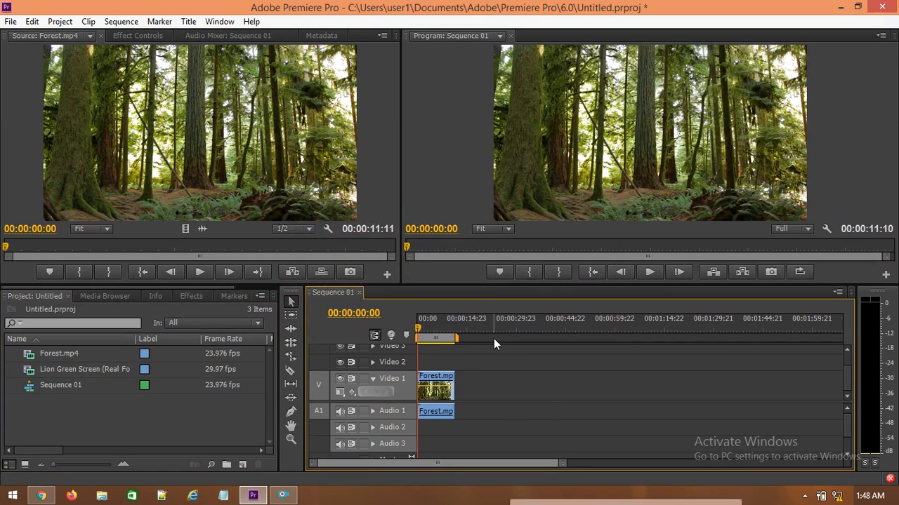
pyautogui.moveTo(458, 382); pyautogui.dragTo(558, 385)
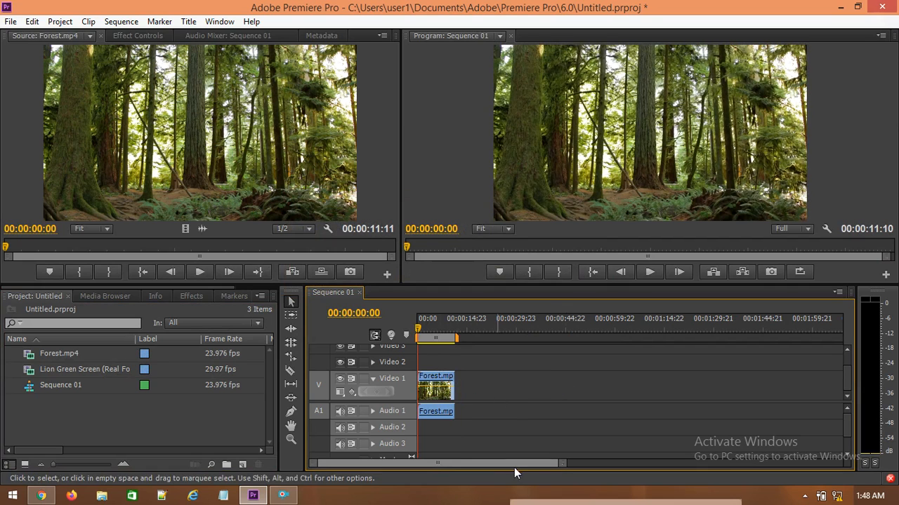
pyautogui.moveTo(563, 463); pyautogui.dragTo(487, 440)
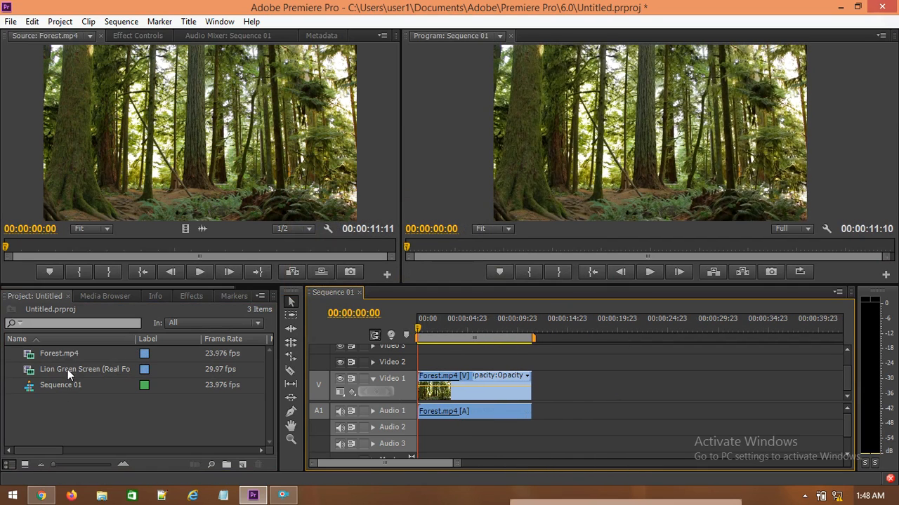
# Step: Load the Lion Green Screen clip in the source monitor and mark its out point at 00:00:18:17
pyautogui.moveTo(75, 370); pyautogui.dragTo(421, 363)
pyautogui.moveTo(346, 363); pyautogui.dragTo(214, 181)
pyautogui.moveTo(29, 248)
pyautogui.mouseDown()
pyautogui.moveTo(18, 247)
pyautogui.moveTo(119, 261)
pyautogui.mouseUp()
pyautogui.click(109, 272)
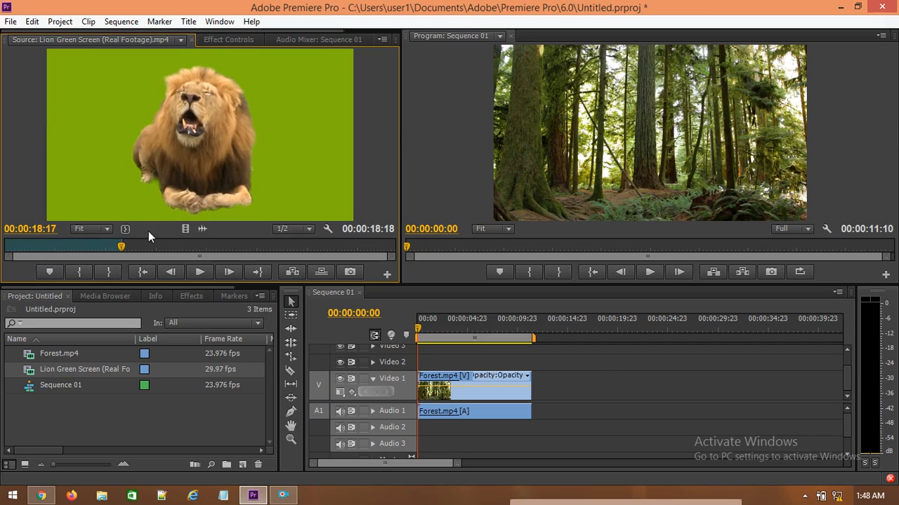
# Step: Place only the lion clip's video at the start of Video 2 and trim its end to match Forest.mp4
pyautogui.moveTo(189, 228); pyautogui.dragTo(491, 362)
pyautogui.moveTo(601, 363); pyautogui.dragTo(525, 370)
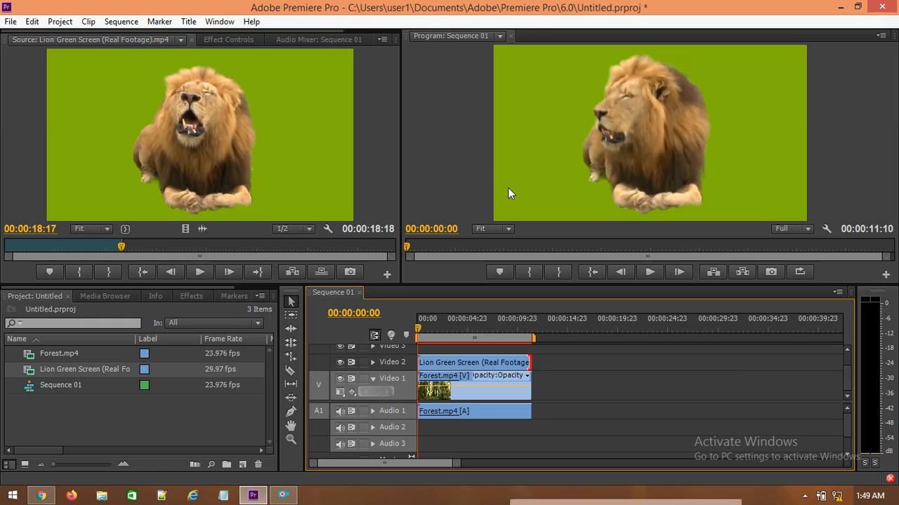
pyautogui.click(673, 173)
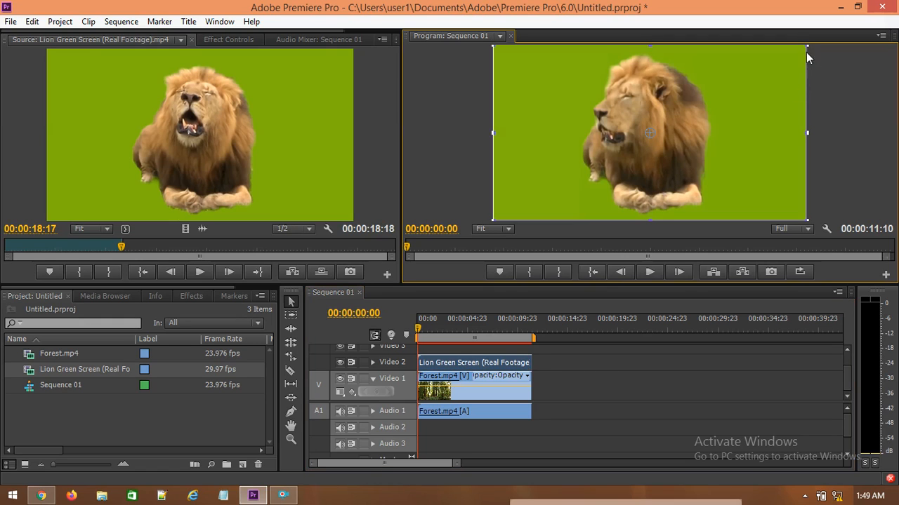
pyautogui.click(858, 104)
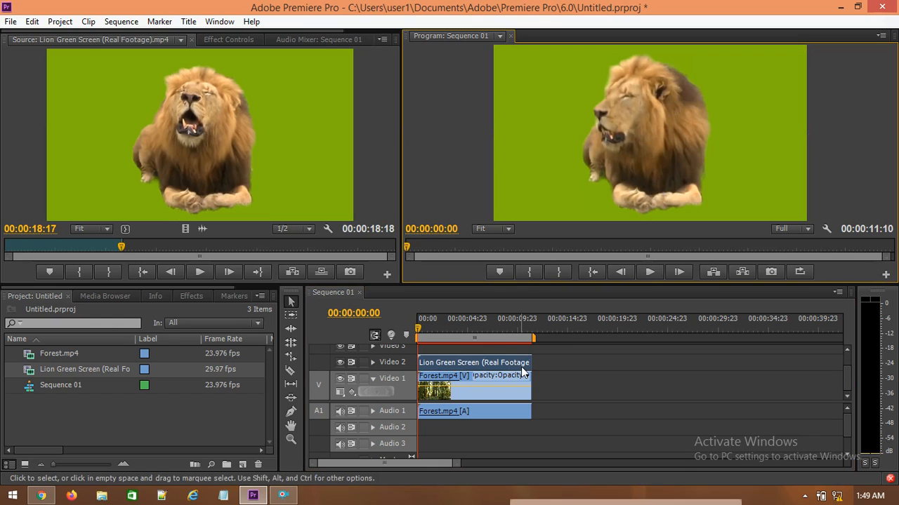
# Step: Find the Ultra Key effect and apply it to the lion clip on Video 2
pyautogui.click(194, 297)
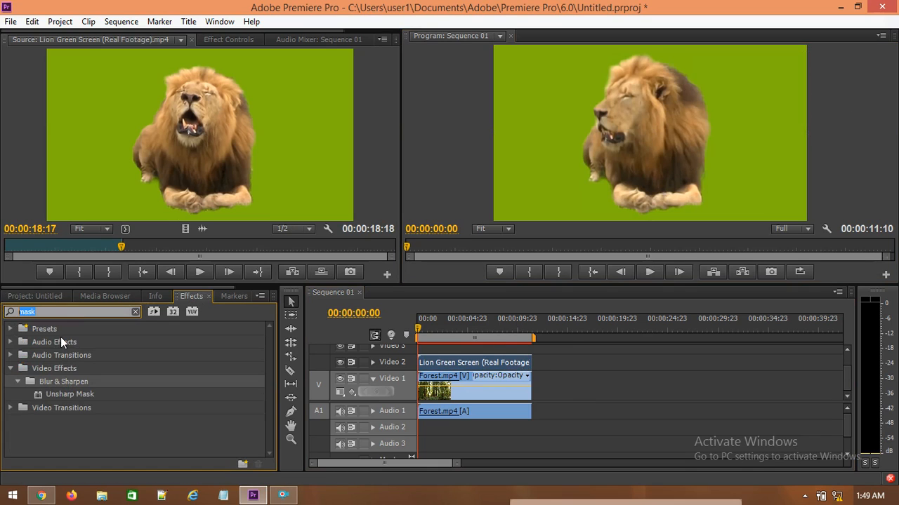
pyautogui.write('ultra')
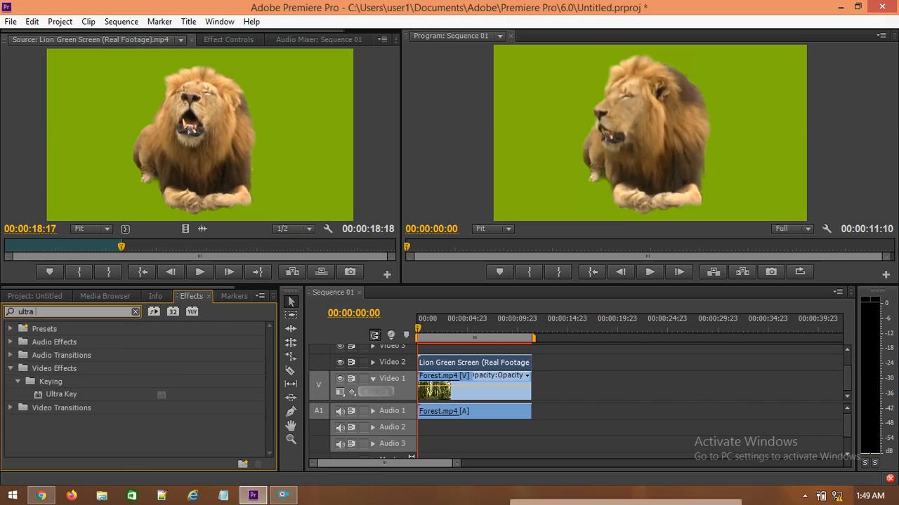
pyautogui.write(' key')
pyautogui.moveTo(59, 397); pyautogui.dragTo(498, 364)
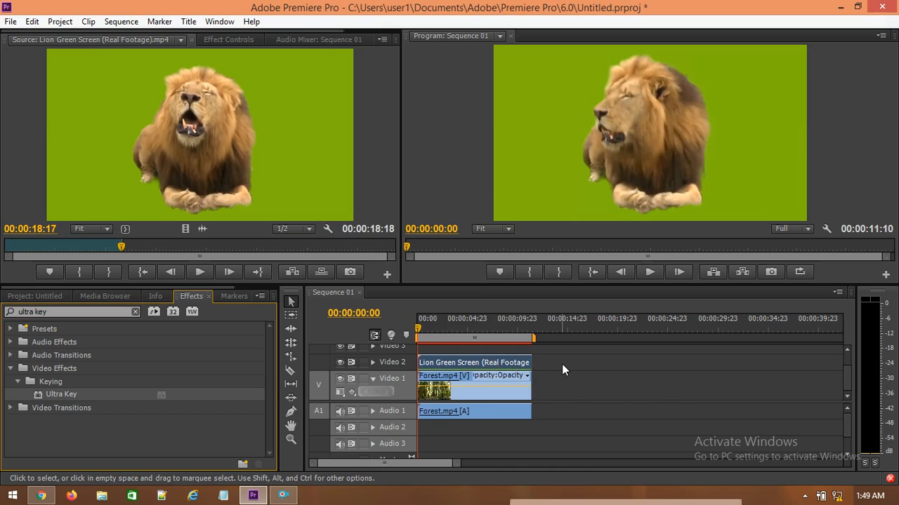
# Step: Set the Ultra Key's key color by sampling the green background beside the lion
pyautogui.click(231, 42)
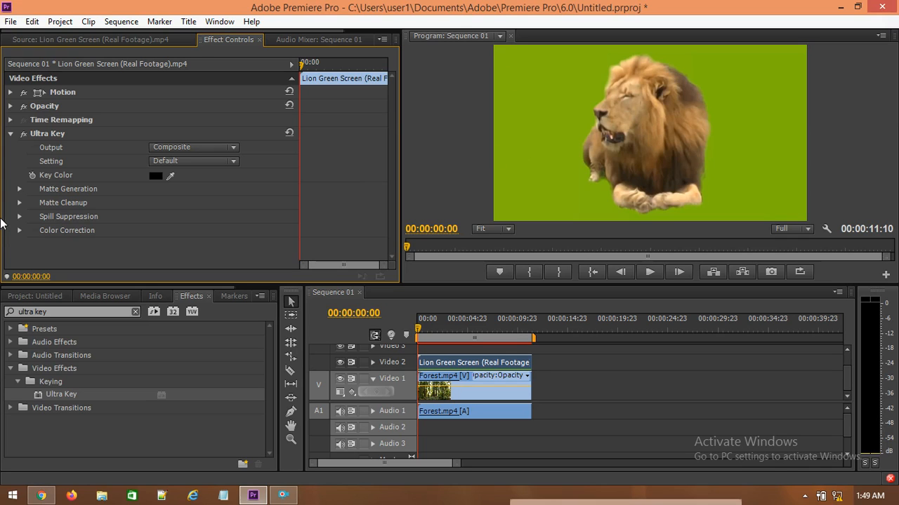
pyautogui.click(172, 174)
pyautogui.click(585, 128)
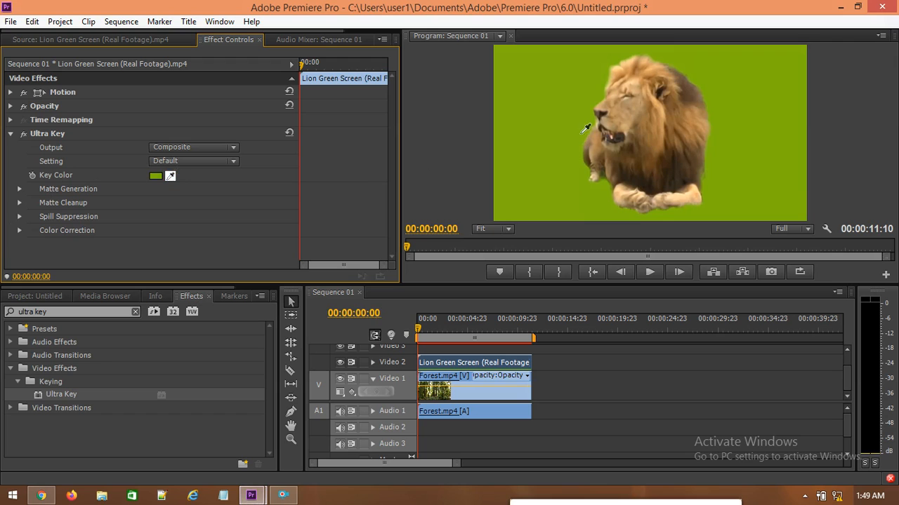
pyautogui.click(546, 129)
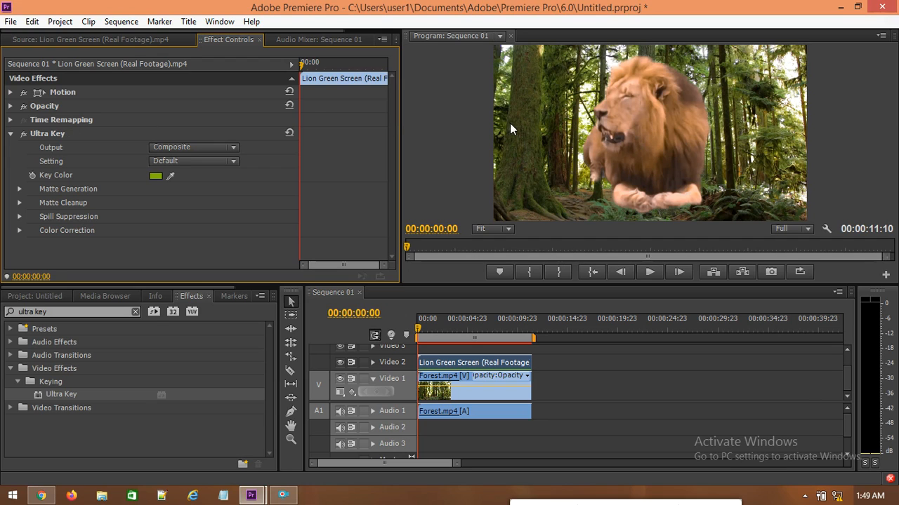
# Step: Scale the lion clip down to about a quarter of the frame width and place it on the forest floor near the central tree
pyautogui.click(489, 363)
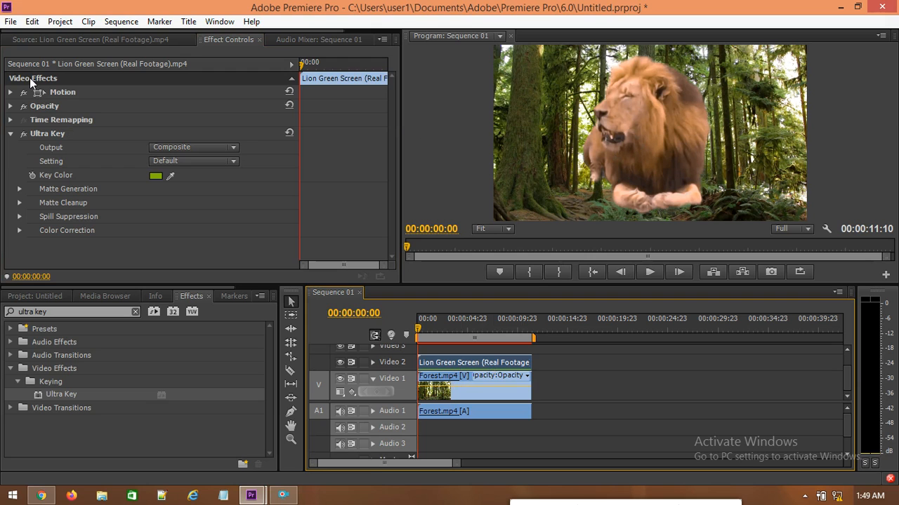
pyautogui.click(627, 151)
pyautogui.click(638, 134)
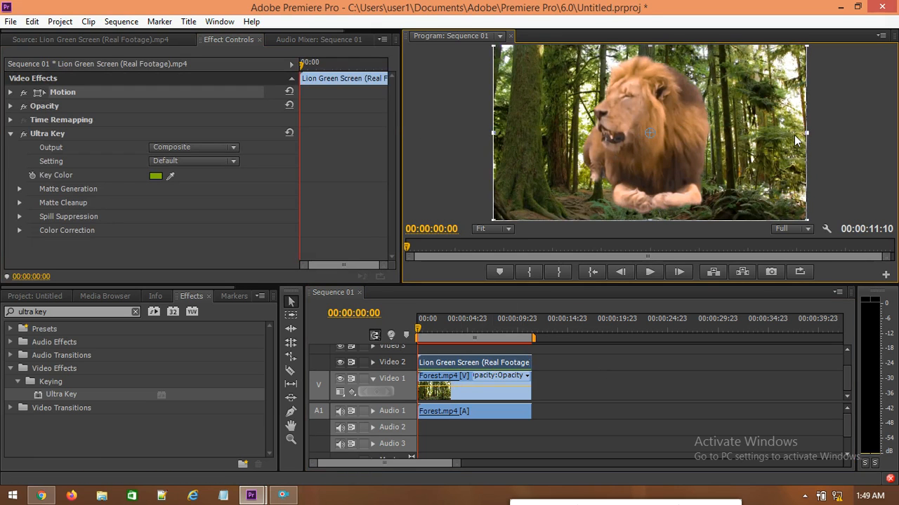
pyautogui.moveTo(806, 129); pyautogui.dragTo(754, 150)
pyautogui.moveTo(748, 165); pyautogui.dragTo(713, 170)
pyautogui.moveTo(646, 139); pyautogui.dragTo(584, 185)
pyautogui.moveTo(663, 142); pyautogui.dragTo(630, 165)
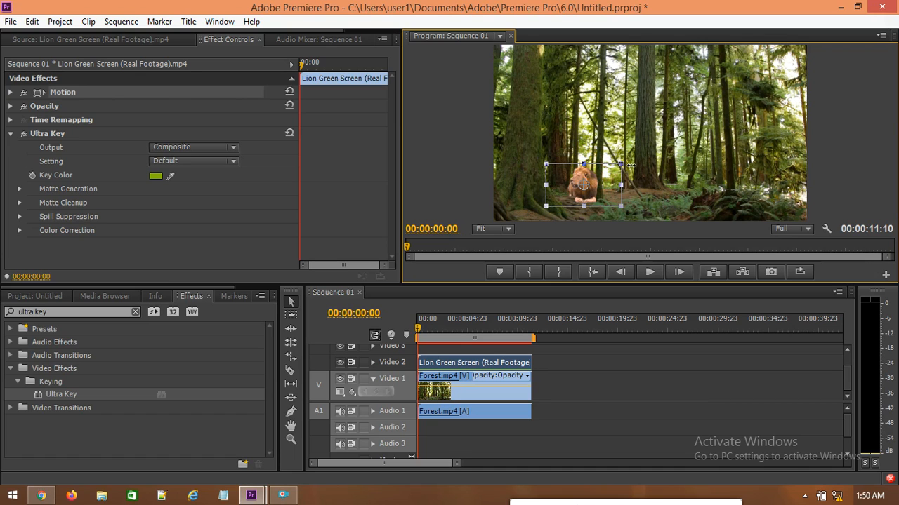
pyautogui.moveTo(585, 190); pyautogui.dragTo(626, 188)
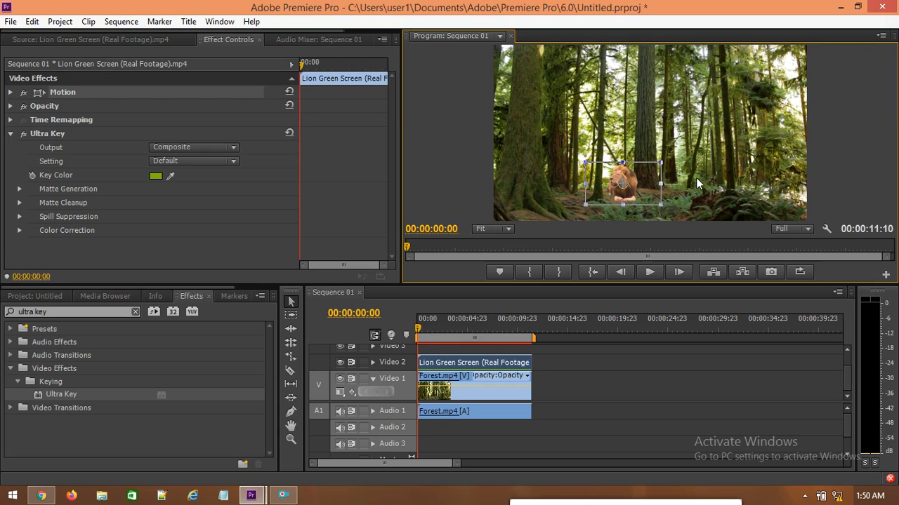
# Step: Deselect the clip and play the sequence to review the lion composited over the forest
pyautogui.click(696, 180)
pyautogui.click(654, 303)
pyautogui.click(652, 273)
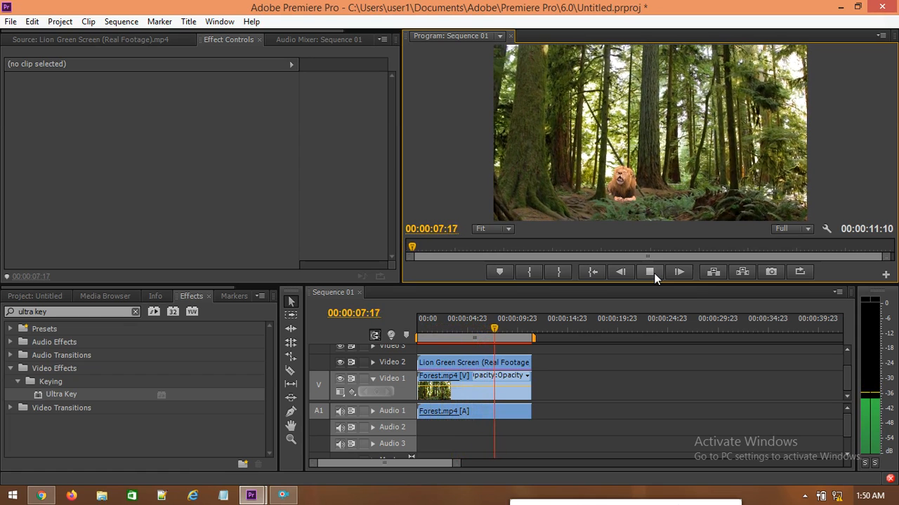
pyautogui.click(654, 276)
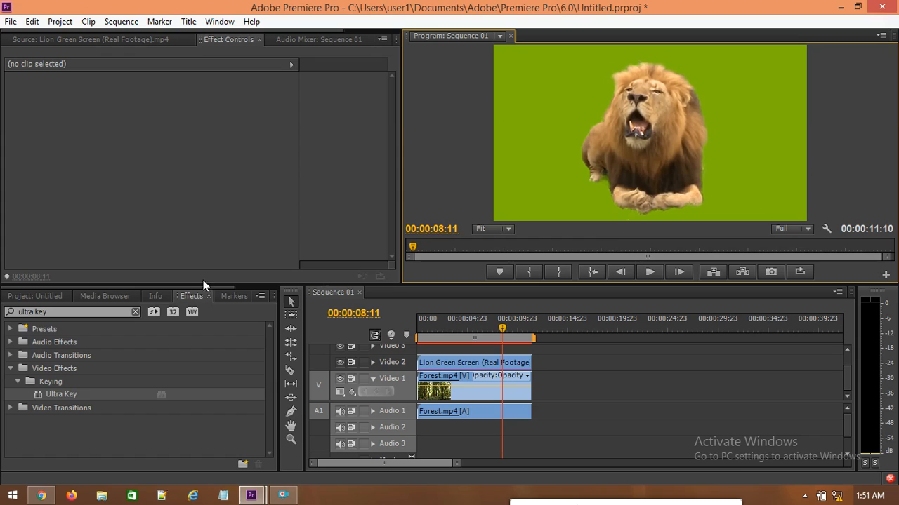
# Step: Find the Crop effect and apply it to the lion clip on Video 2
pyautogui.tripleClick(61, 311)
pyautogui.write('crop')
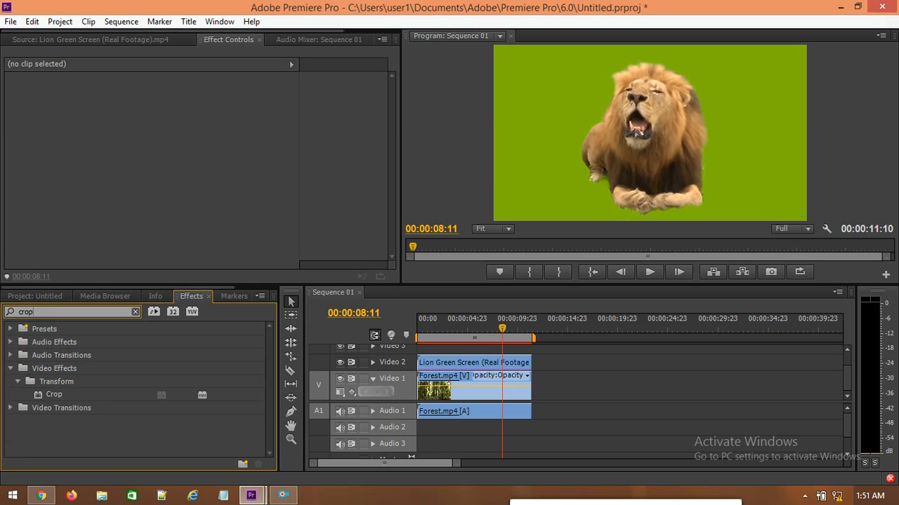
pyautogui.moveTo(54, 395); pyautogui.dragTo(492, 363)
# Step: Try cropping the lion clip by 28% on the left and 7% at the top, and undo both changes
pyautogui.scroll(-2, 179, 232)
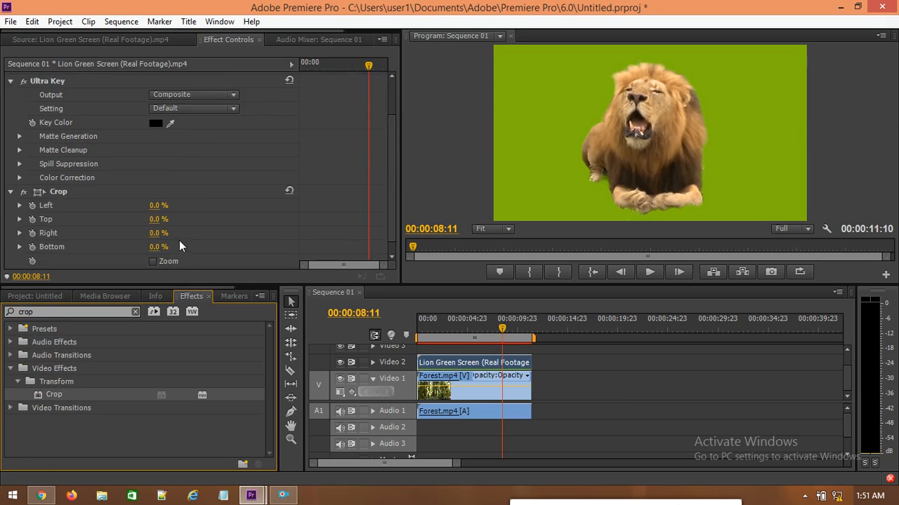
pyautogui.moveTo(153, 205)
pyautogui.mouseDown()
pyautogui.moveTo(174, 205)
pyautogui.moveTo(160, 207)
pyautogui.moveTo(160, 220)
pyautogui.mouseUp()
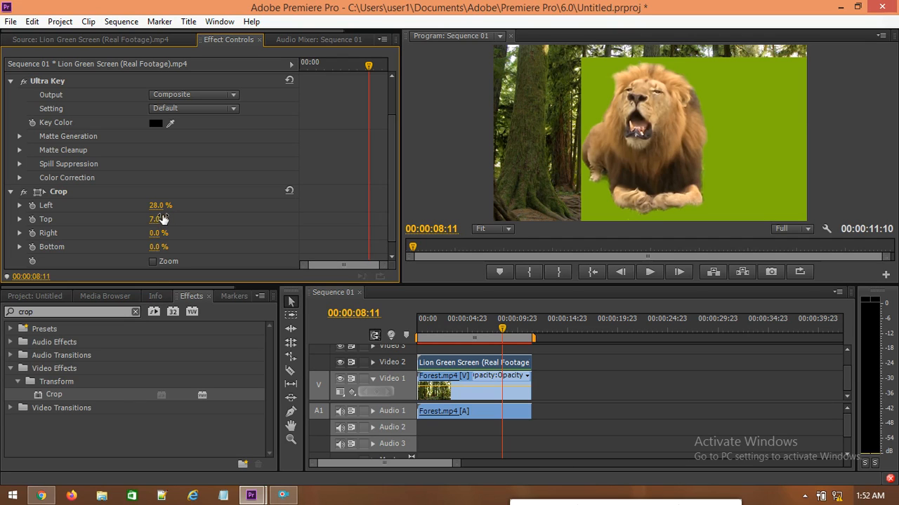
pyautogui.hotkey('ctrl', 'z')
pyautogui.hotkey('ctrl', 'z')
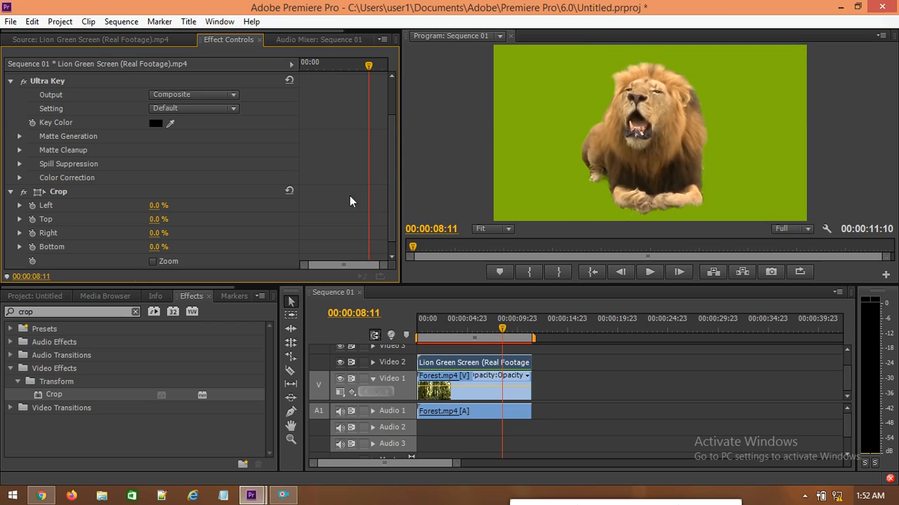
# Step: Find the Four-Point Garbage Matte effect and apply it to the lion clip on Video 2
pyautogui.click(68, 313)
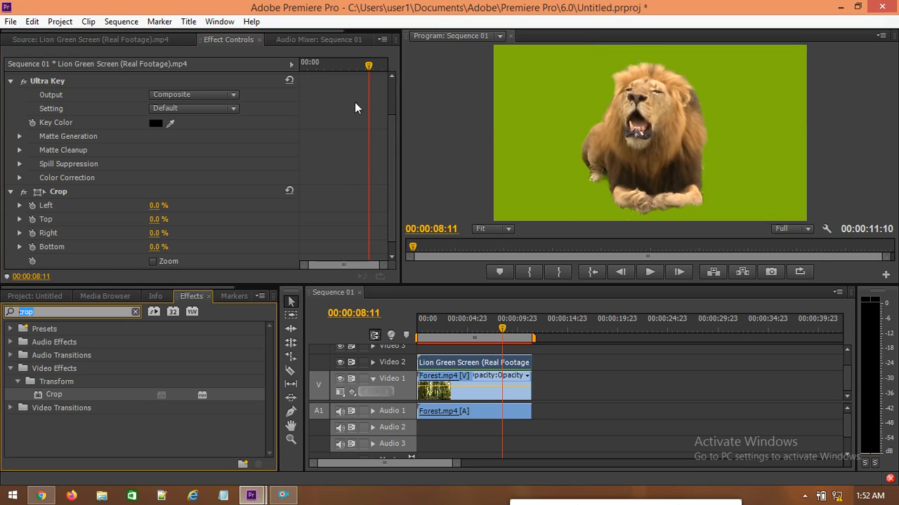
pyautogui.write('garba')
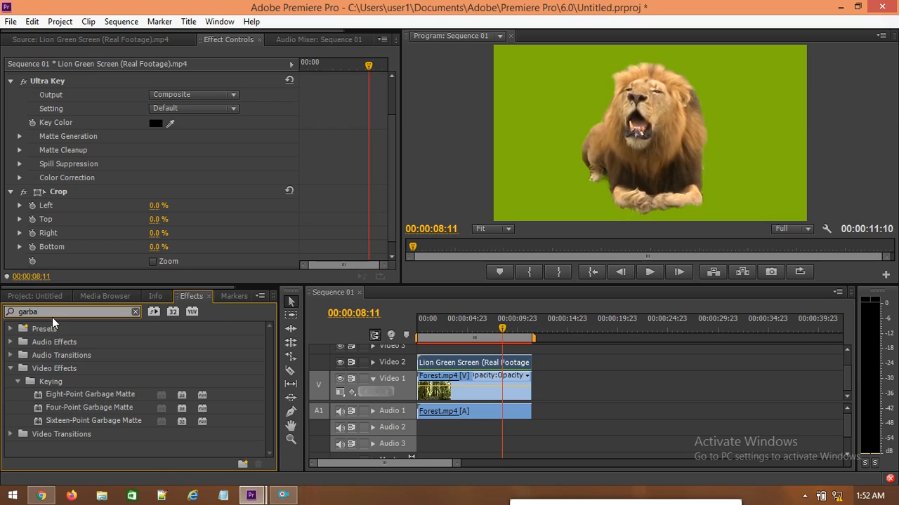
pyautogui.click(59, 407)
pyautogui.moveTo(60, 407); pyautogui.dragTo(446, 367)
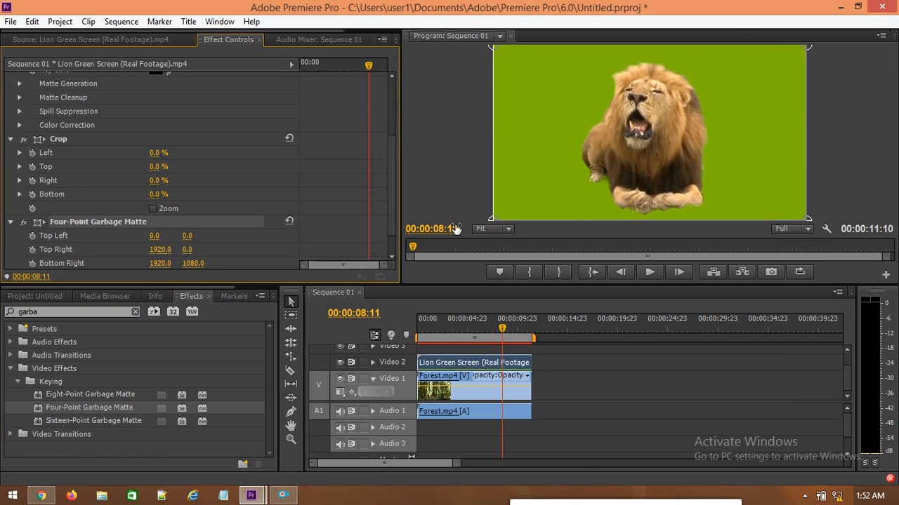
# Step: Try pulling the four garbage matte corners in around the lion and sampling the remaining green as the Ultra Key colour
pyautogui.moveTo(492, 220); pyautogui.dragTo(591, 213)
pyautogui.moveTo(807, 219); pyautogui.dragTo(713, 210)
pyautogui.moveTo(808, 48); pyautogui.dragTo(707, 67)
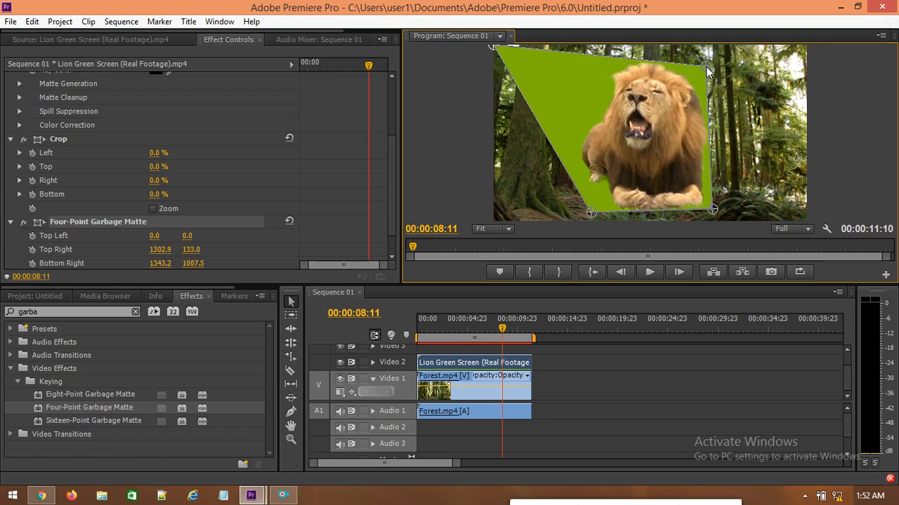
pyautogui.moveTo(490, 45); pyautogui.dragTo(555, 50)
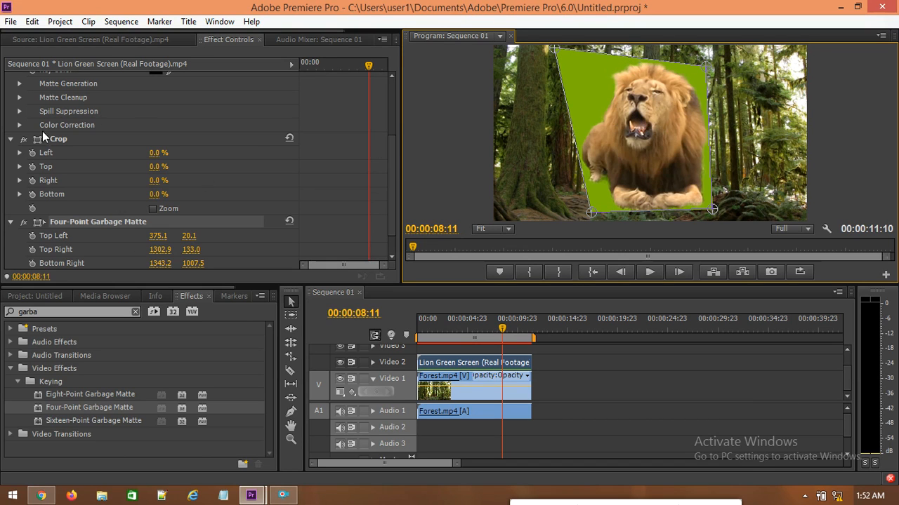
pyautogui.scroll(2, 81, 139)
pyautogui.moveTo(172, 108); pyautogui.dragTo(604, 101)
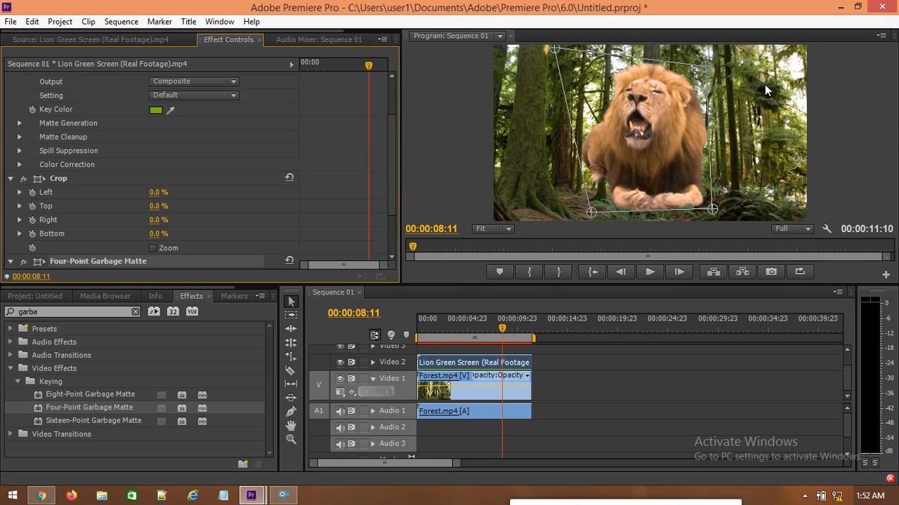
# Step: Undo the key colour sampling and all four garbage matte corner moves
pyautogui.hotkey('ctrl', 'z')
pyautogui.hotkey('ctrl', 'z')
pyautogui.hotkey('ctrl', 'z')
pyautogui.hotkey('ctrl', 'z')
pyautogui.hotkey('ctrl', 'z')
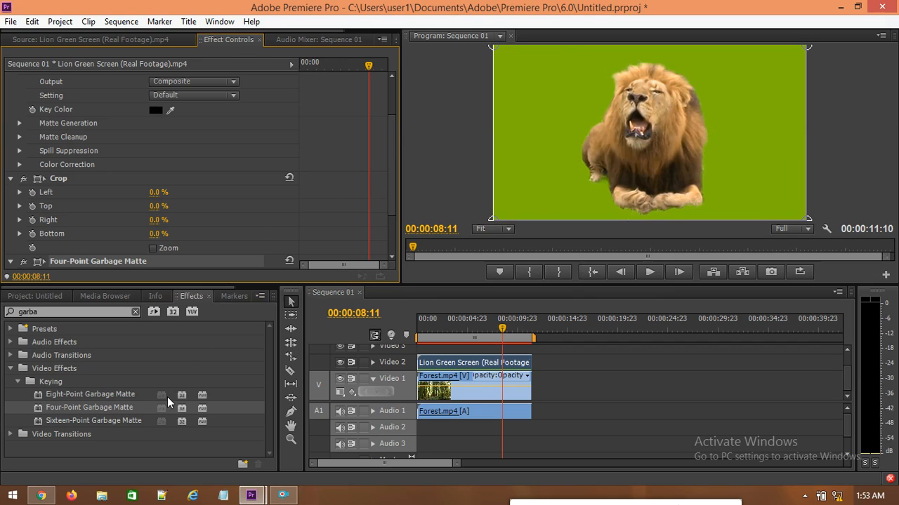
# Step: Remove Four-Point Garbage Matte from the lion clip, apply Eight-Point Garbage Matte instead, and show its points in the preview
pyautogui.rightClick(87, 261)
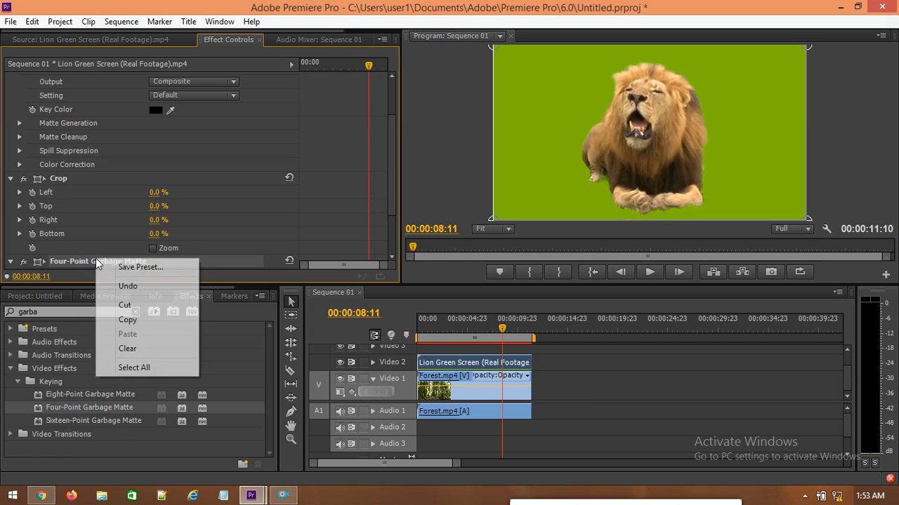
pyautogui.click(122, 310)
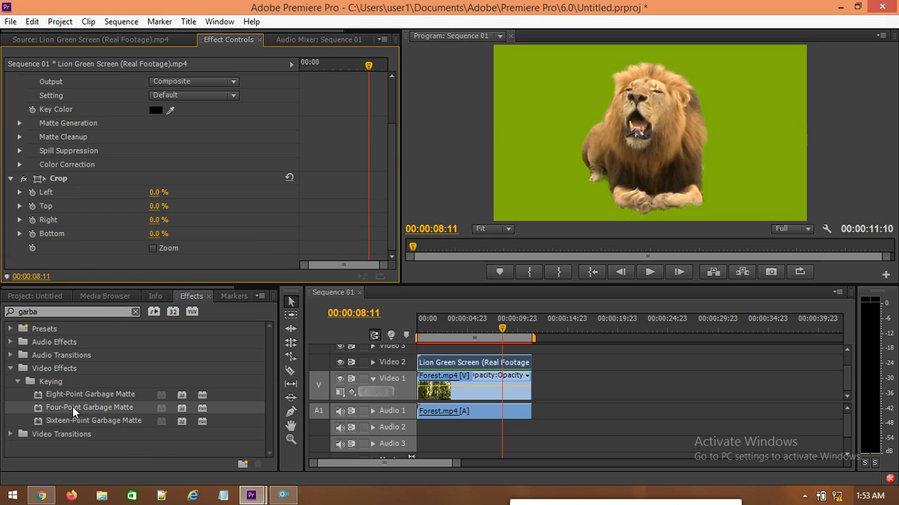
pyautogui.moveTo(76, 395); pyautogui.dragTo(465, 363)
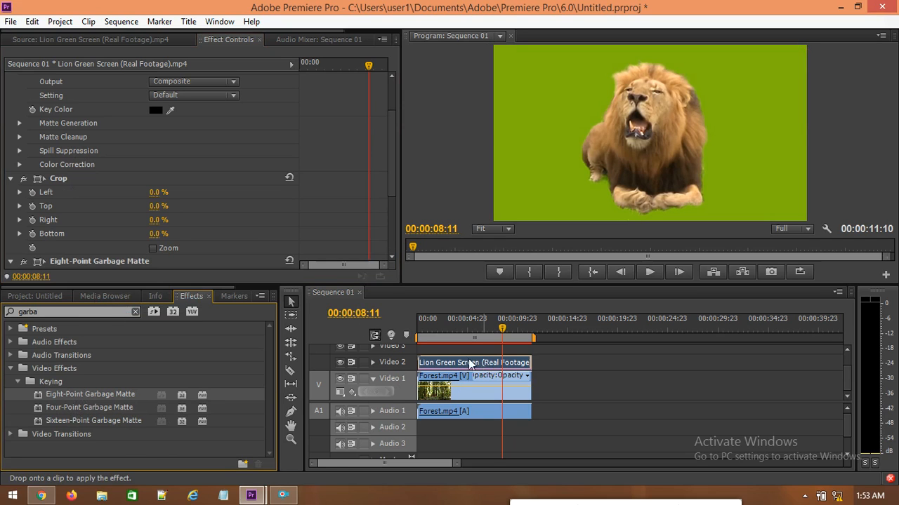
pyautogui.click(107, 261)
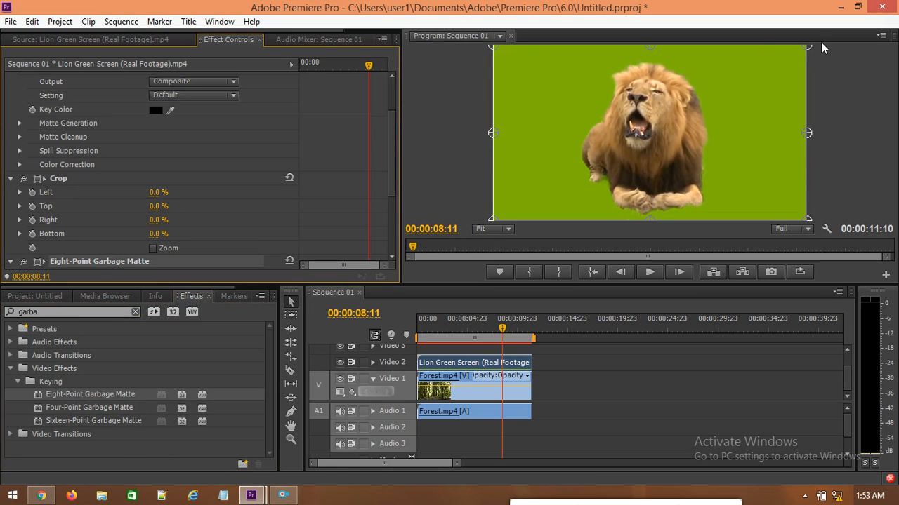
# Step: Try shaping the eight-point garbage matte around the lion by pulling its side and corner points inward
pyautogui.moveTo(551, 136); pyautogui.dragTo(570, 137)
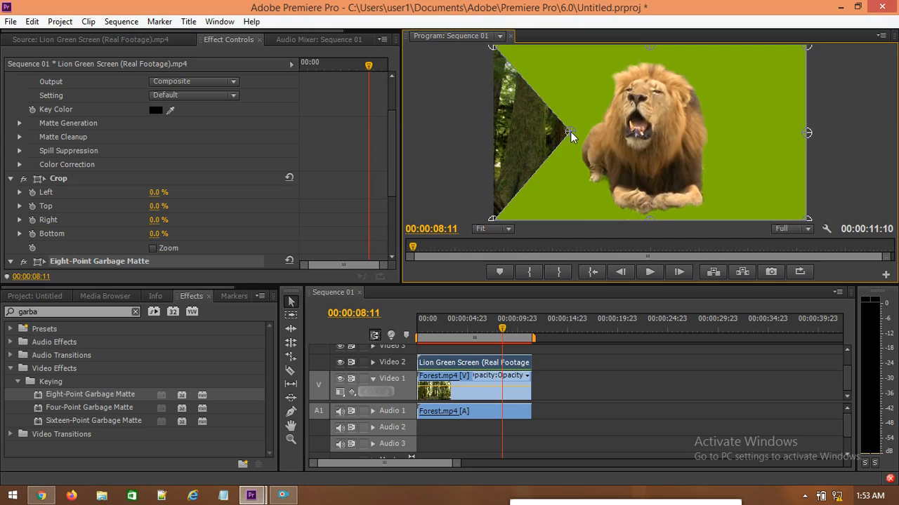
pyautogui.moveTo(496, 58); pyautogui.dragTo(586, 87)
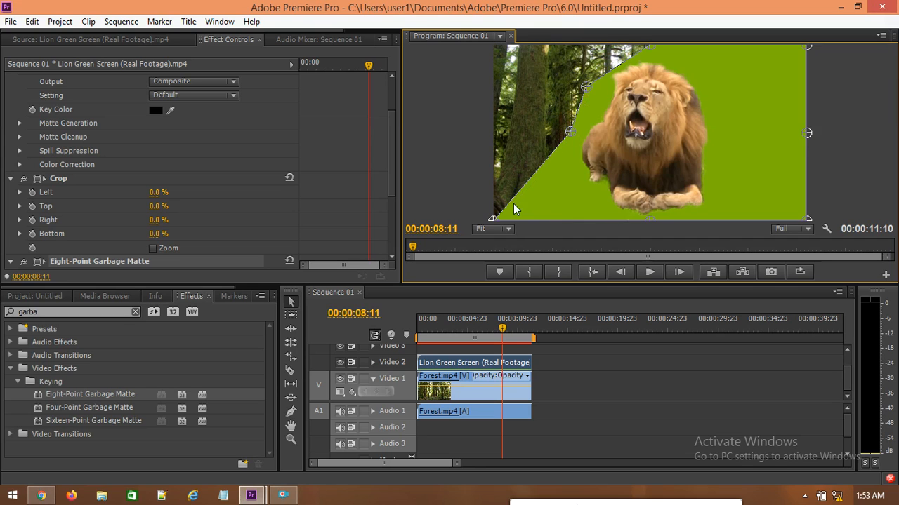
pyautogui.moveTo(495, 213); pyautogui.dragTo(584, 178)
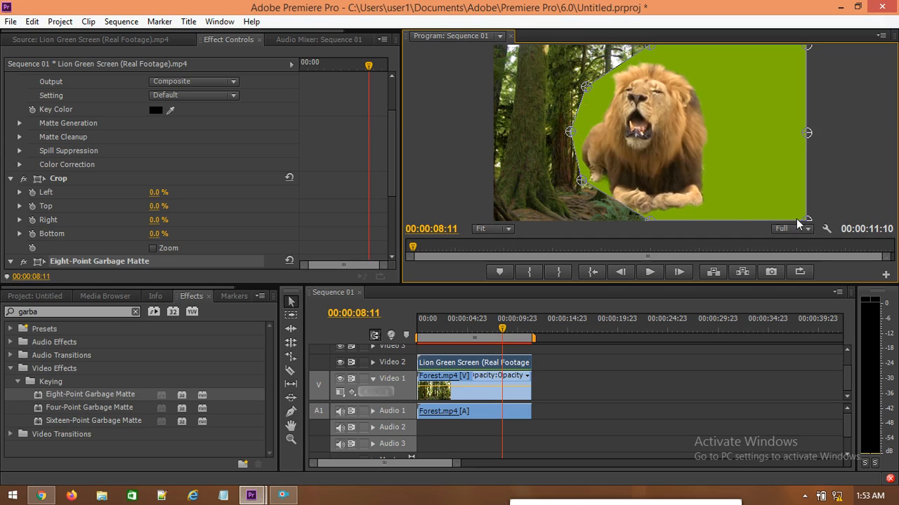
pyautogui.moveTo(805, 219); pyautogui.dragTo(722, 197)
pyautogui.moveTo(808, 133); pyautogui.dragTo(724, 148)
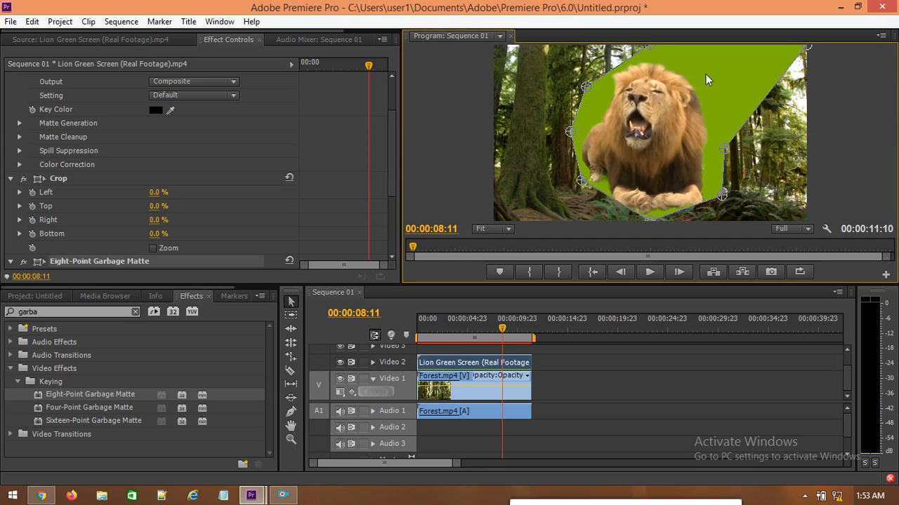
pyautogui.moveTo(808, 47); pyautogui.dragTo(715, 73)
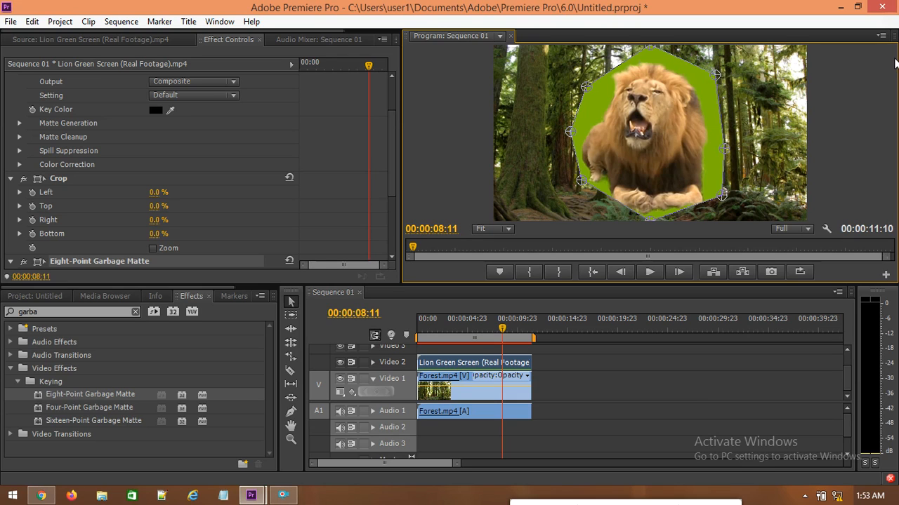
# Step: Undo all point moves of the eight-point garbage matte so it covers the full frame again
pyautogui.hotkey('ctrl', 'z')
pyautogui.hotkey('ctrl', 'z')
pyautogui.hotkey('ctrl', 'z')
pyautogui.hotkey('ctrl', 'z')
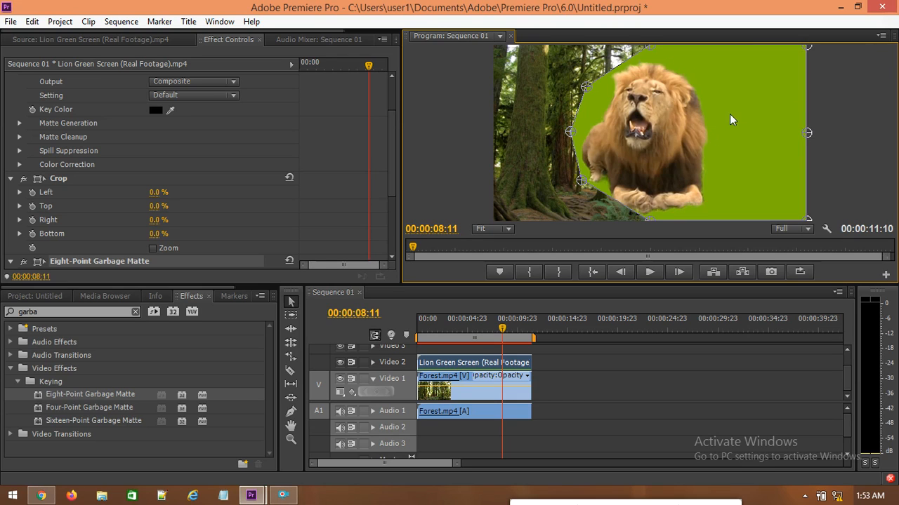
pyautogui.hotkey('ctrl', 'z')
pyautogui.hotkey('ctrl', 'z')
pyautogui.hotkey('ctrl', 'z')
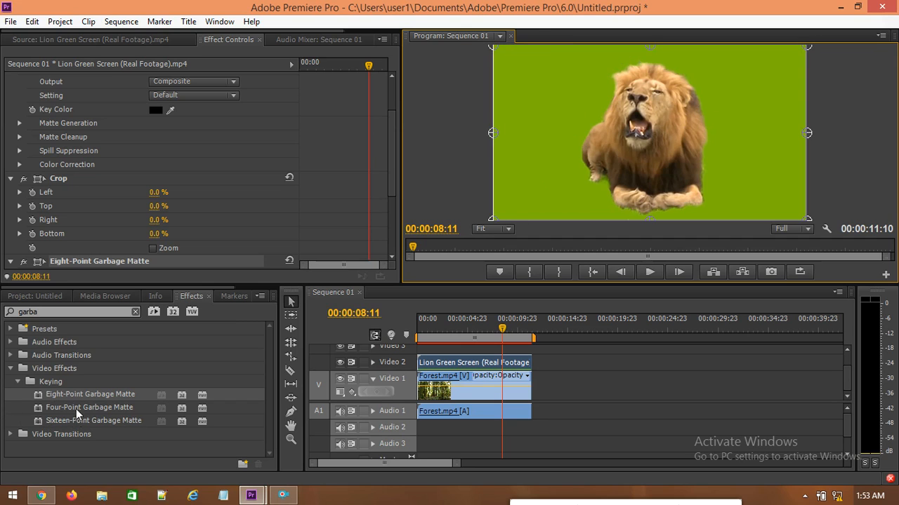
# Step: Replace Eight-Point Garbage Matte on the lion clip with Sixteen-Point Garbage Matte and show its points in the preview
pyautogui.rightClick(107, 261)
pyautogui.click(120, 307)
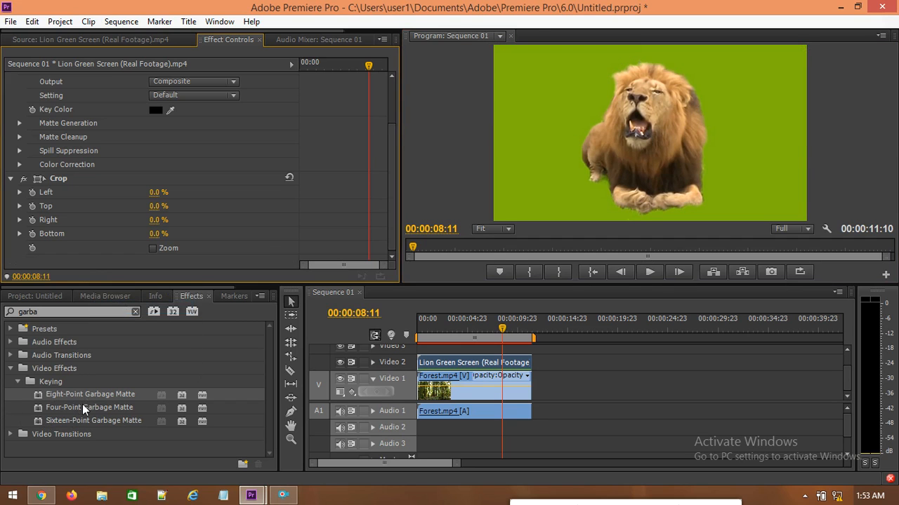
pyautogui.moveTo(78, 419); pyautogui.dragTo(450, 362)
pyautogui.click(106, 262)
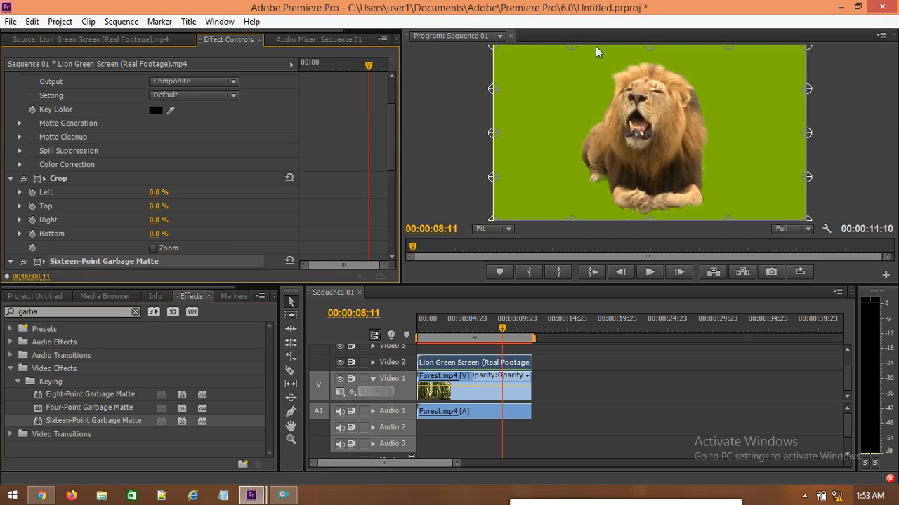
# Step: Fit the left-hand points of the sixteen-point matte closely along the lion's mane, flank and front paw
pyautogui.moveTo(491, 47); pyautogui.dragTo(611, 92)
pyautogui.moveTo(494, 90); pyautogui.dragTo(608, 106)
pyautogui.moveTo(493, 133); pyautogui.dragTo(593, 123)
pyautogui.moveTo(495, 178); pyautogui.dragTo(579, 145)
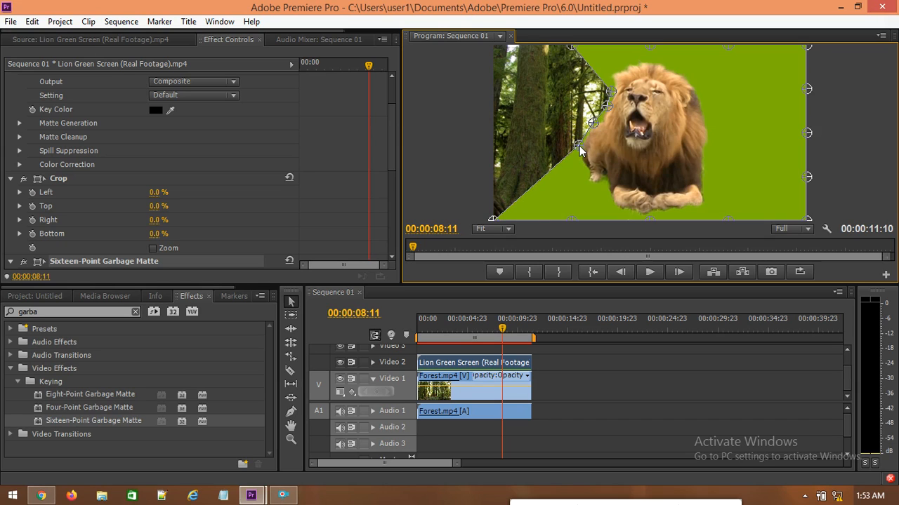
pyautogui.moveTo(493, 219); pyautogui.dragTo(587, 177)
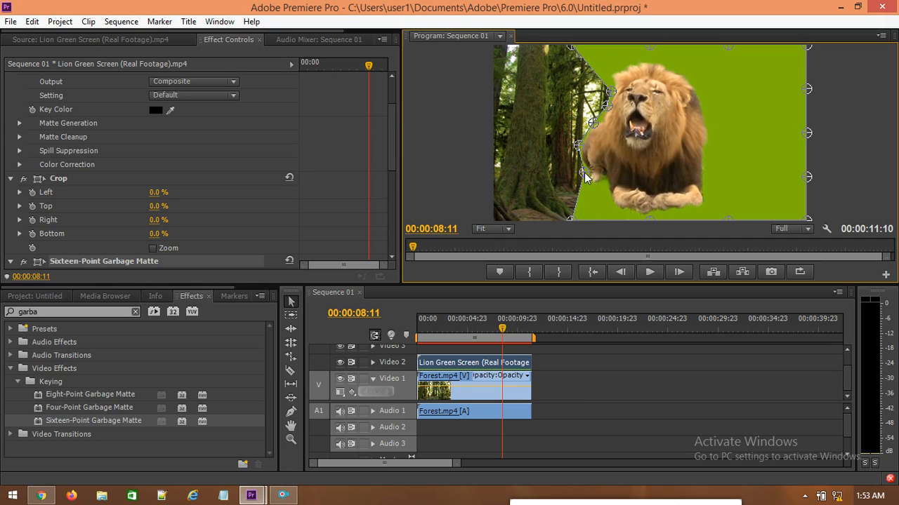
pyautogui.moveTo(575, 217); pyautogui.dragTo(599, 191)
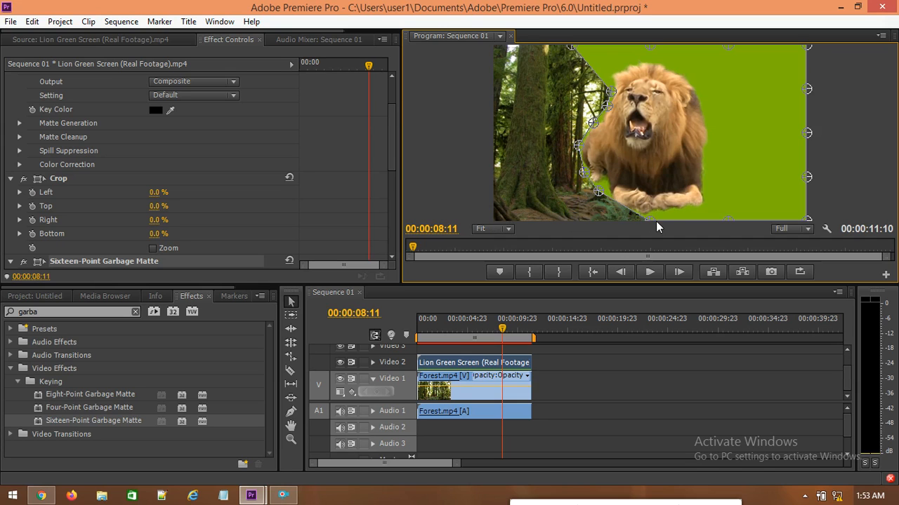
# Step: Fit the remaining matte points closely along the lion's underside, right flank and the top of its mane
pyautogui.moveTo(808, 219); pyautogui.dragTo(701, 212)
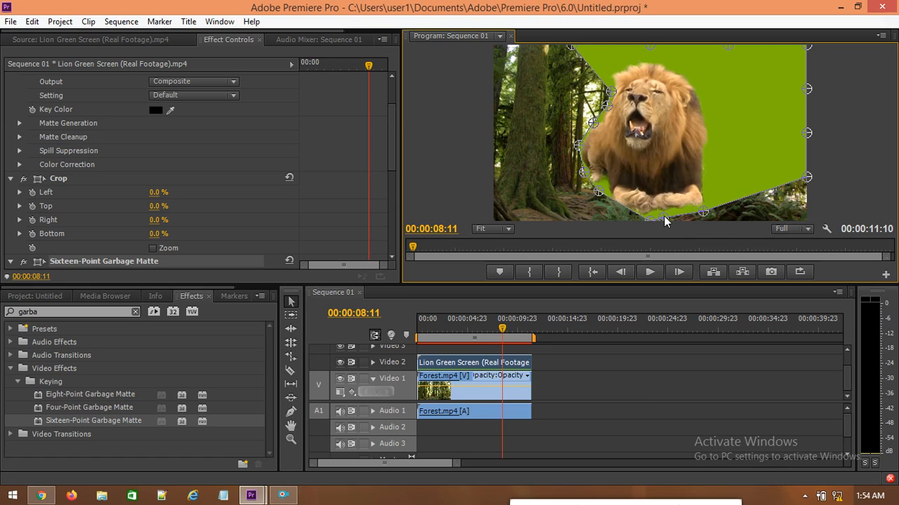
pyautogui.moveTo(806, 177); pyautogui.dragTo(714, 185)
pyautogui.moveTo(807, 133); pyautogui.dragTo(708, 150)
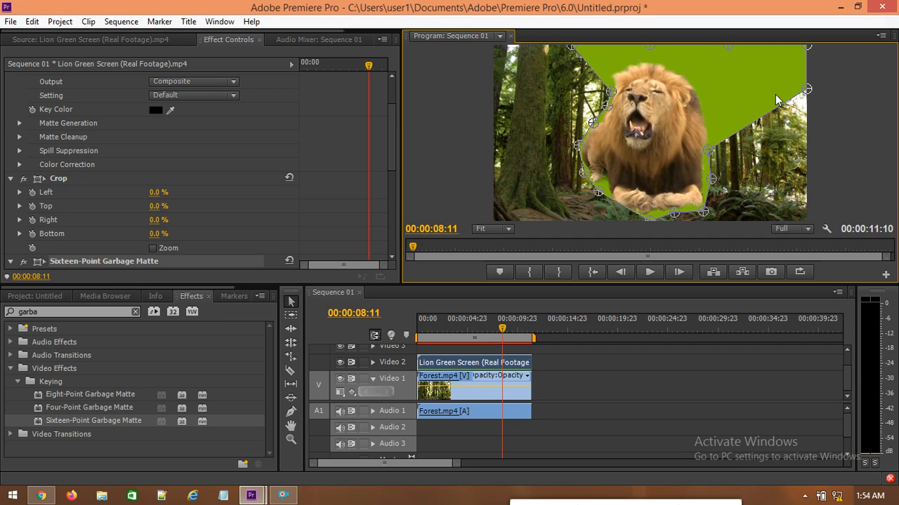
pyautogui.moveTo(806, 89); pyautogui.dragTo(707, 119)
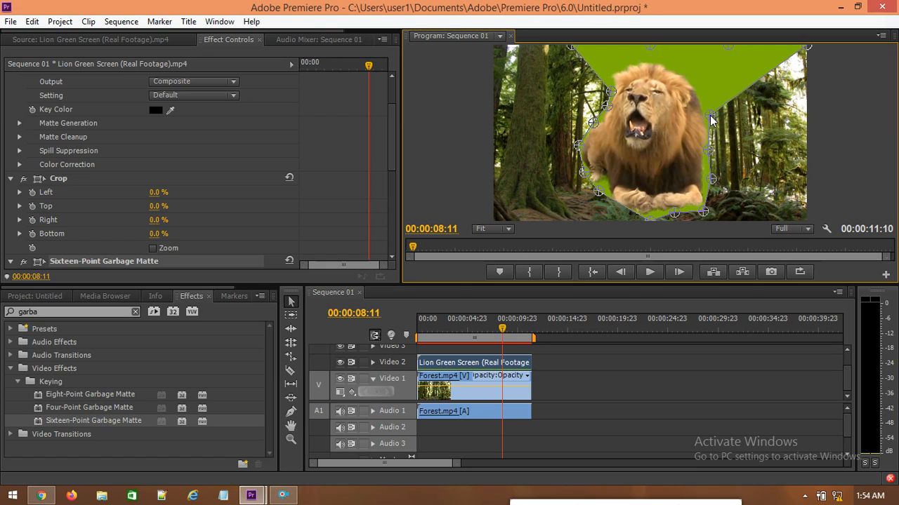
pyautogui.moveTo(806, 47); pyautogui.dragTo(728, 47)
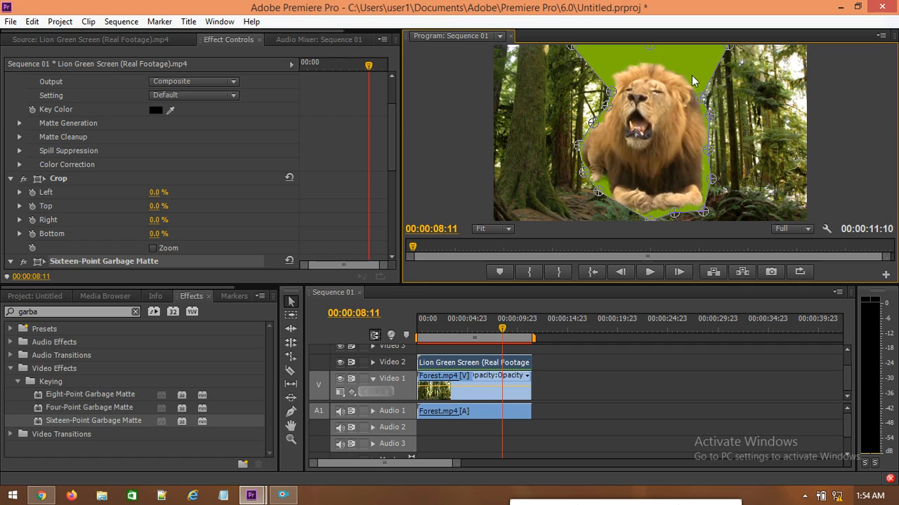
pyautogui.moveTo(651, 47); pyautogui.dragTo(651, 61)
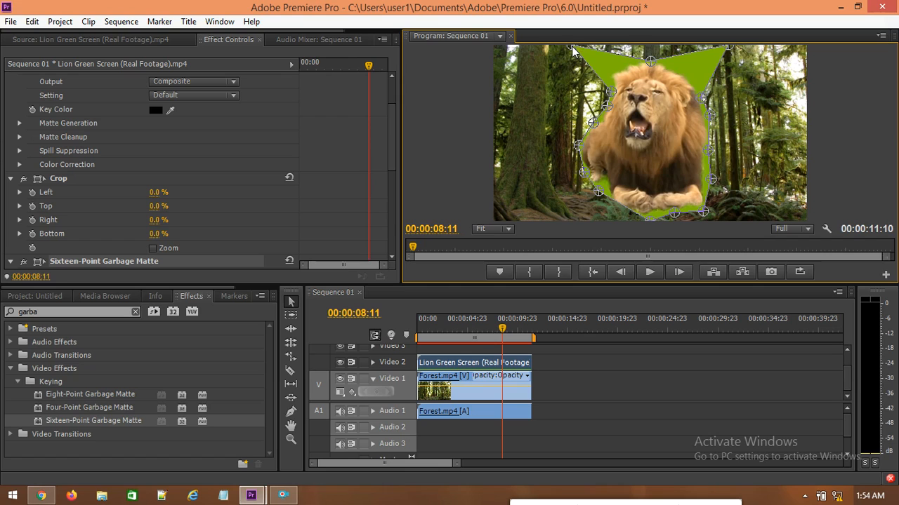
pyautogui.moveTo(571, 46); pyautogui.dragTo(612, 63)
pyautogui.moveTo(727, 49); pyautogui.dragTo(685, 74)
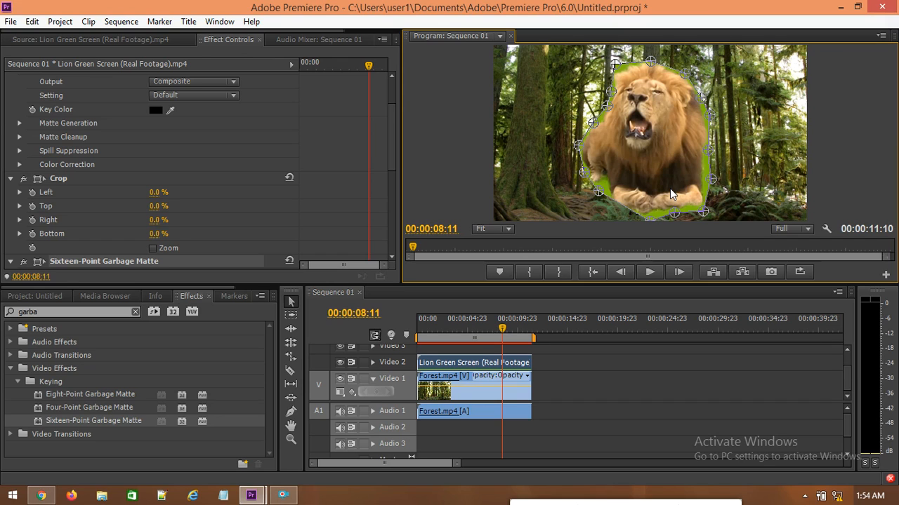
# Step: Key out the remaining green around the lion by sampling it beside the front paws as the Ultra Key colour
pyautogui.scroll(2, 85, 121)
pyautogui.click(48, 107)
pyautogui.click(169, 150)
pyautogui.click(612, 186)
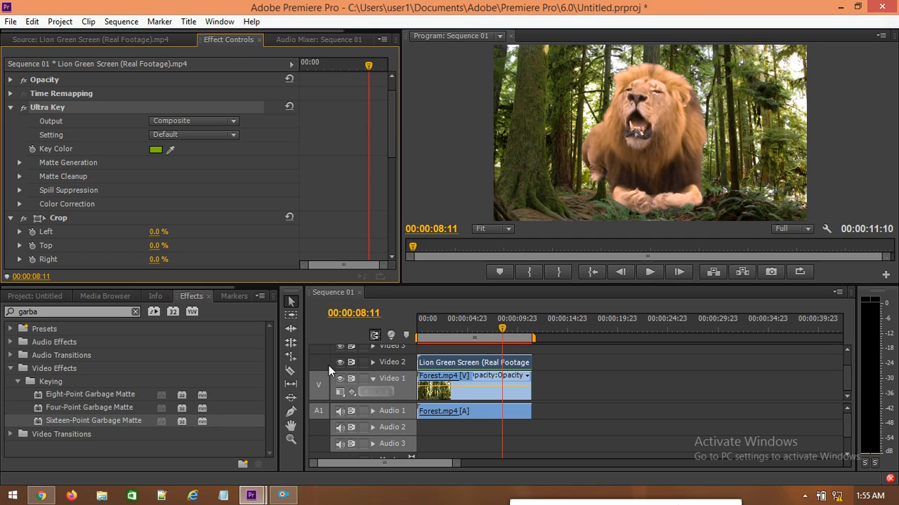
pyautogui.click(283, 496)
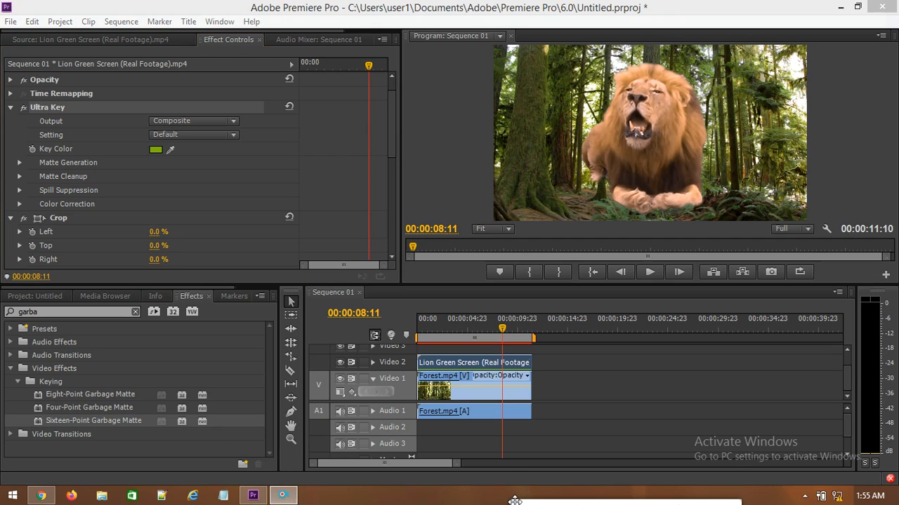
pyautogui.moveTo(520, 500)
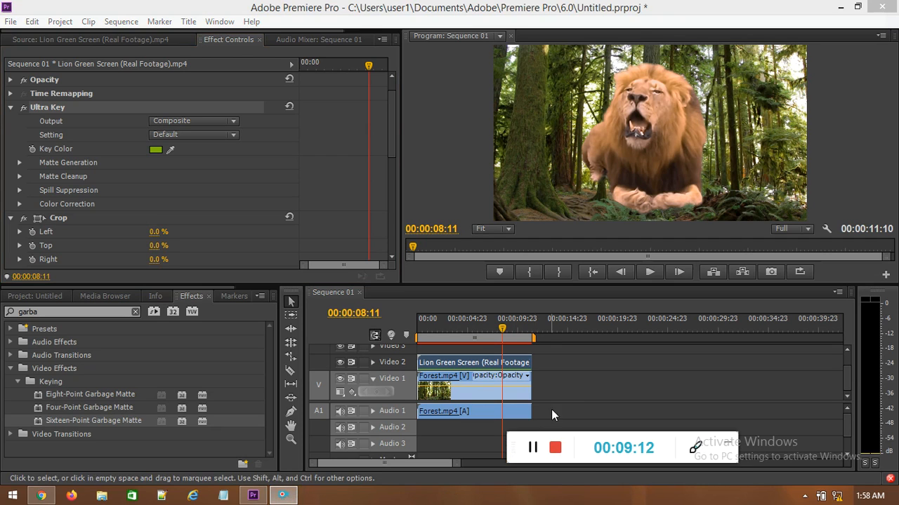
# Step: Select all the lion and forest clips in Sequence 01 and delete them from the timeline
pyautogui.click(550, 357)
pyautogui.moveTo(550, 356); pyautogui.dragTo(460, 419)
pyautogui.press('Delete')
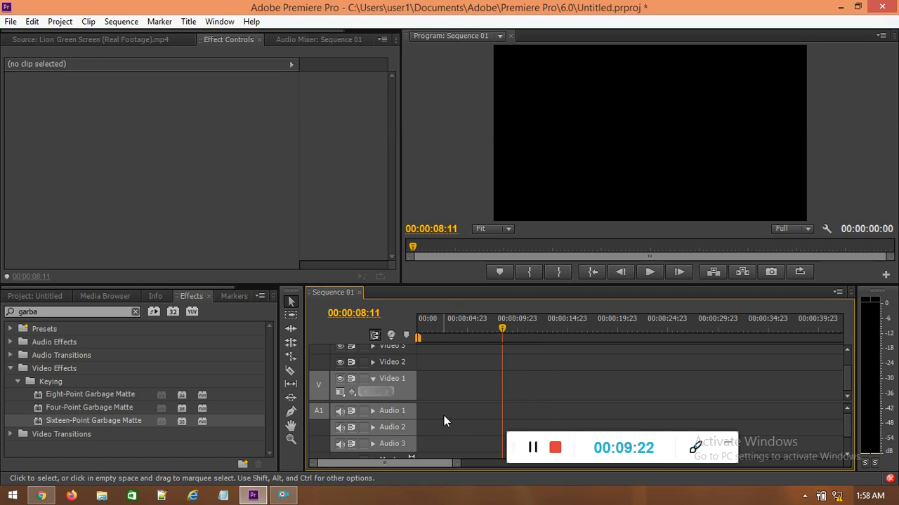
pyautogui.click(155, 145)
pyautogui.click(526, 138)
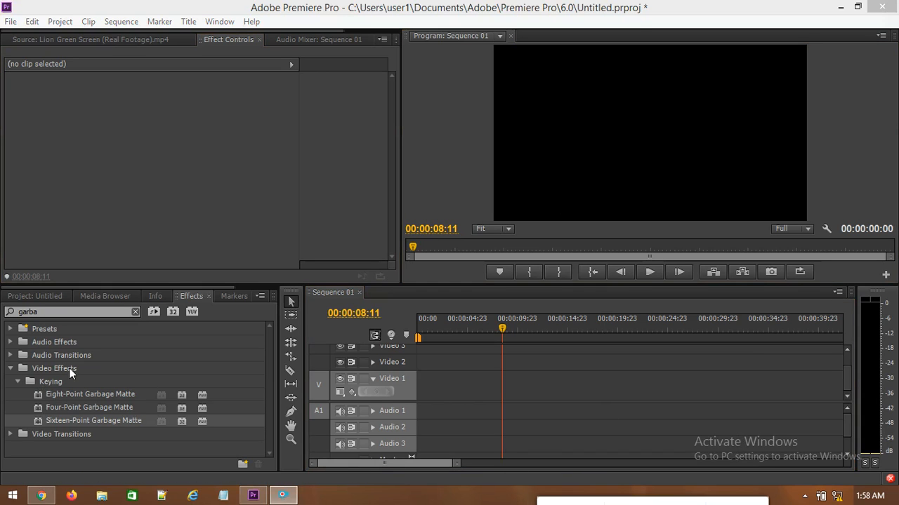
# Step: Import the RAW FOOTAGE - Color Grading - 06 DRONE SHOTS.mp4 clip and MVI_9312.MOV into the project
pyautogui.click(10, 369)
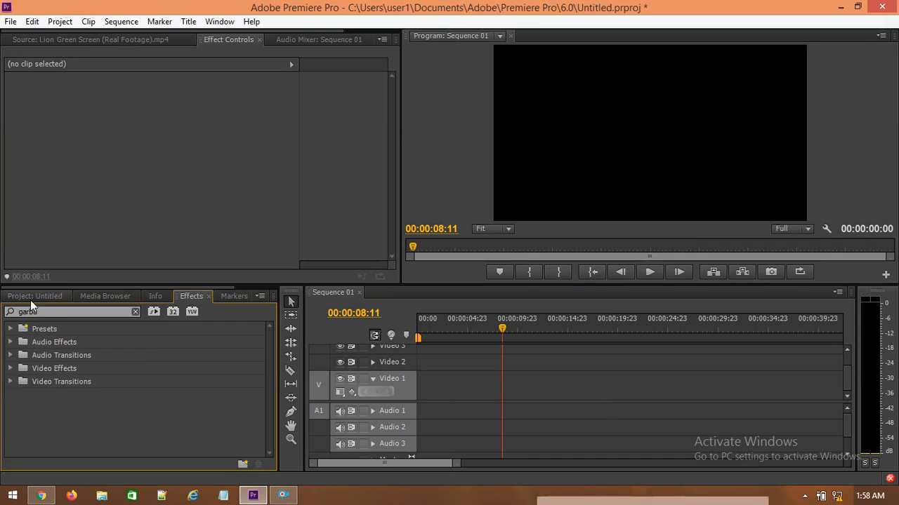
pyautogui.click(31, 296)
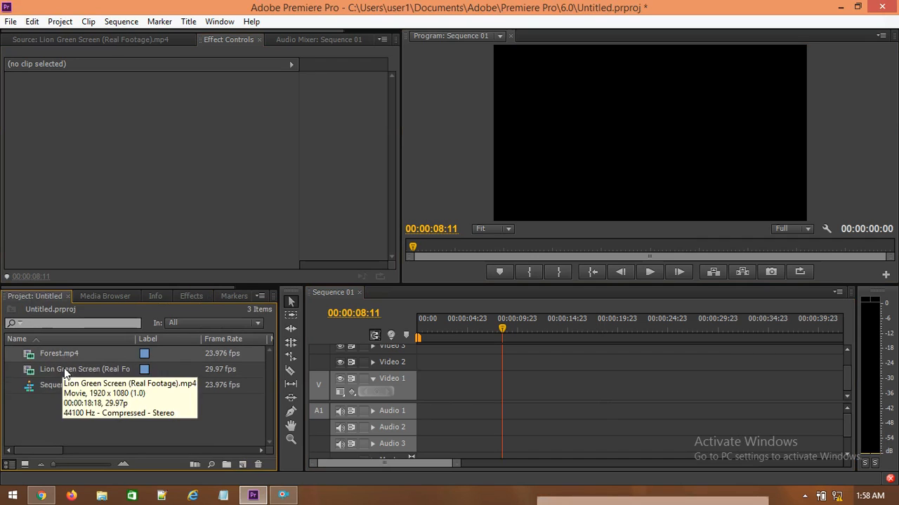
pyautogui.doubleClick(69, 415)
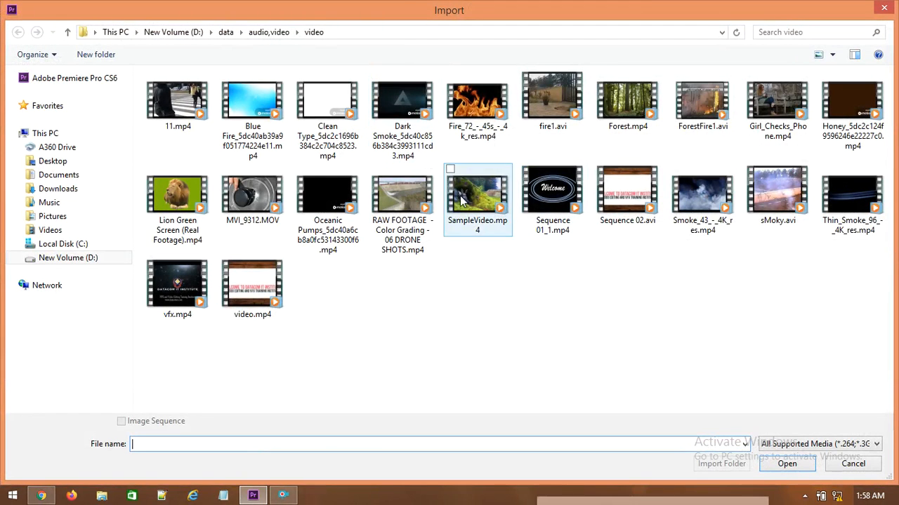
pyautogui.doubleClick(414, 202)
pyautogui.doubleClick(62, 436)
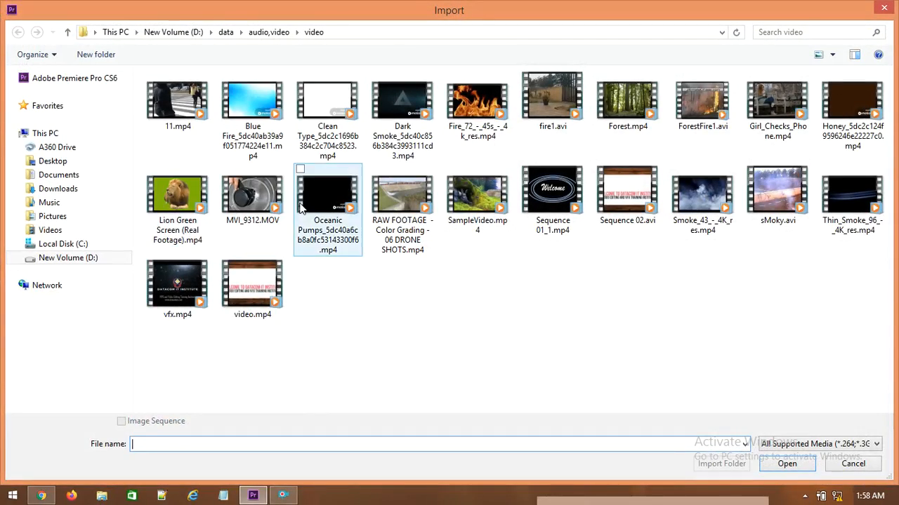
pyautogui.doubleClick(243, 203)
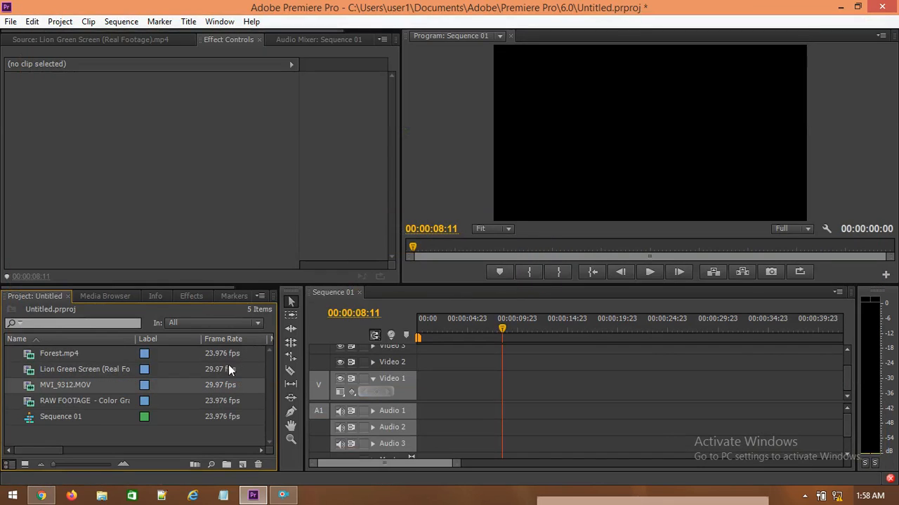
# Step: Open the RAW FOOTAGE drone clip in the Source Monitor and remove MVI_9312.MOV from the project
pyautogui.doubleClick(76, 400)
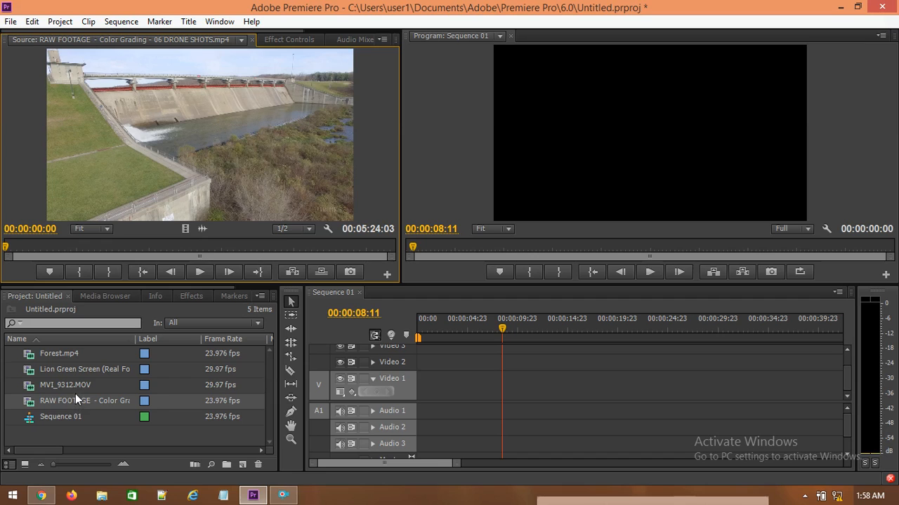
pyautogui.rightClick(62, 386)
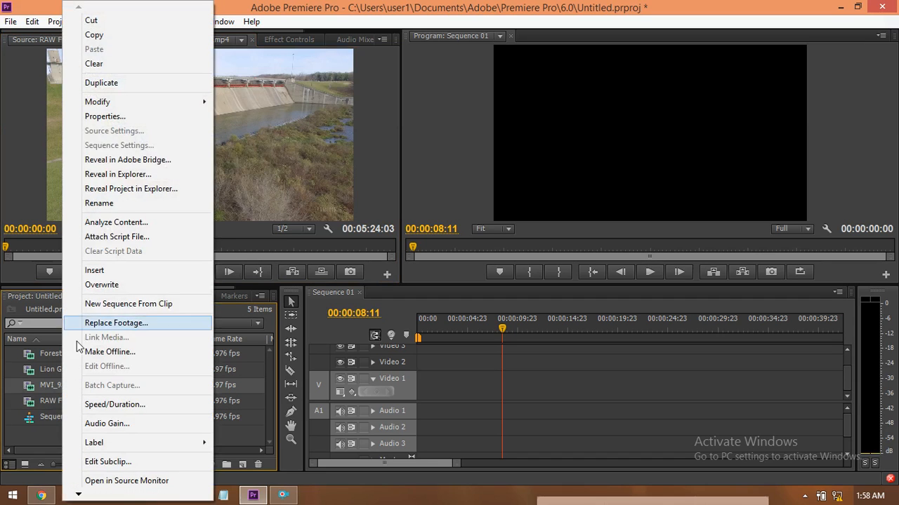
pyautogui.click(122, 63)
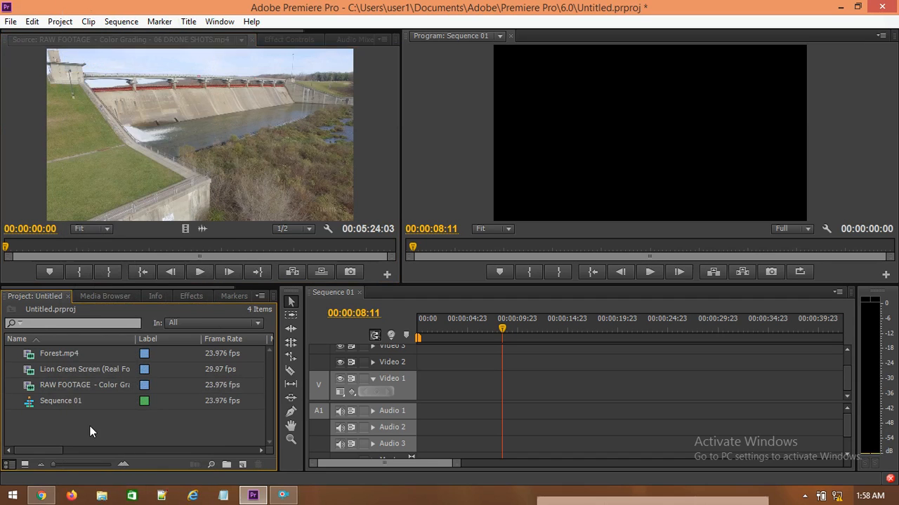
# Step: Import 11.mp4 into the project and return the Sequence 01 playhead to the start
pyautogui.doubleClick(90, 427)
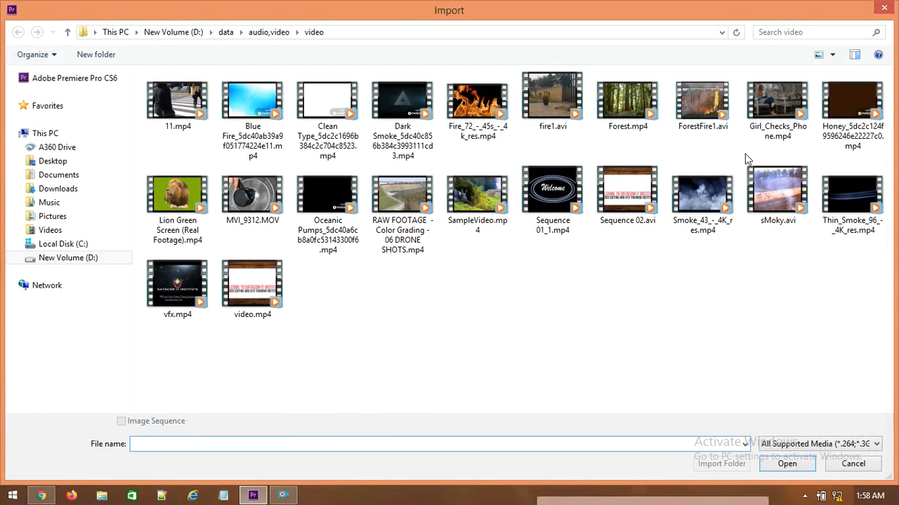
pyautogui.doubleClick(179, 111)
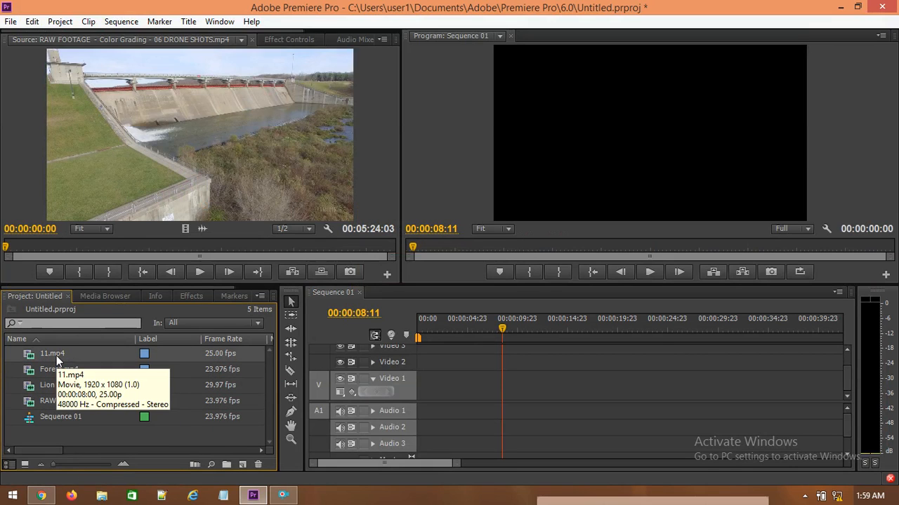
pyautogui.moveTo(502, 329); pyautogui.dragTo(410, 353)
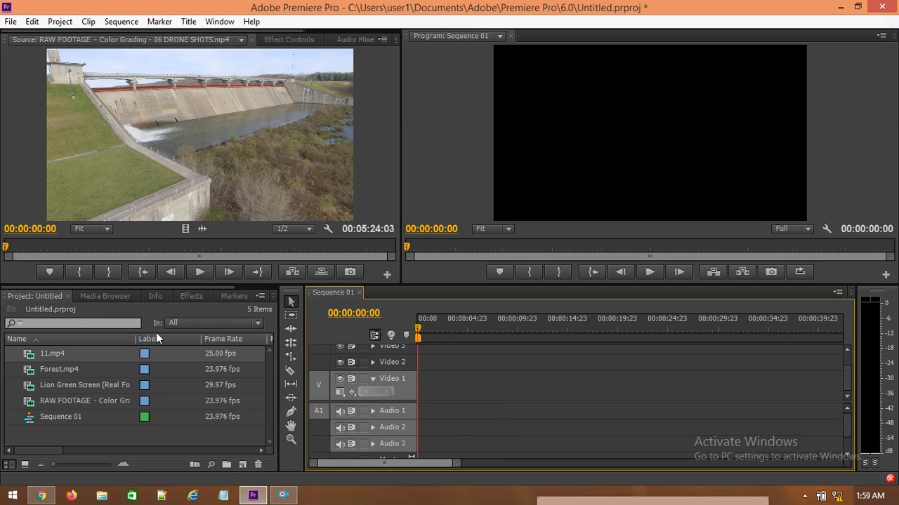
pyautogui.keyDown('shift'); pyautogui.click(62, 385); pyautogui.keyUp('shift')
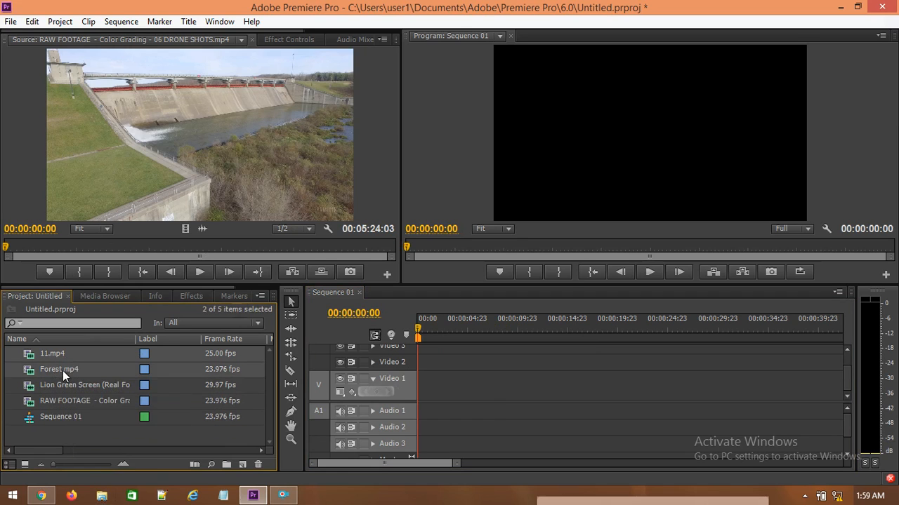
pyautogui.keyDown('shift'); pyautogui.click(60, 398); pyautogui.keyUp('shift')
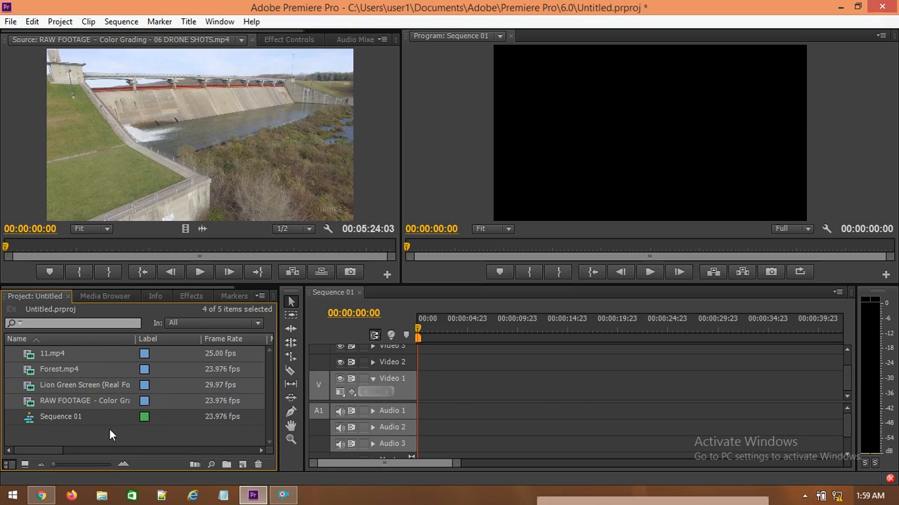
pyautogui.rightClick(88, 377)
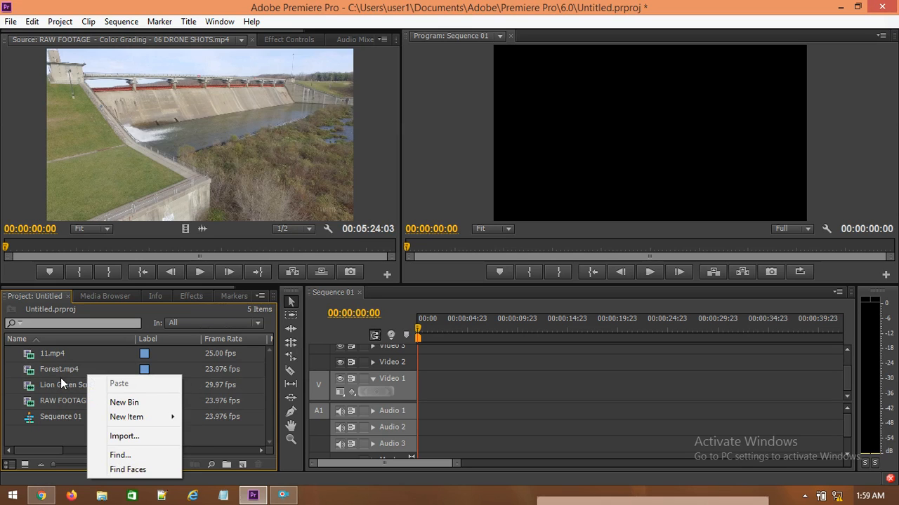
# Step: Create a multi-camera source sequence named multicamera from 11.mp4, Forest.mp4, the lion and the RAW FOOTAGE clips, synchronized by In Points
pyautogui.click(51, 401)
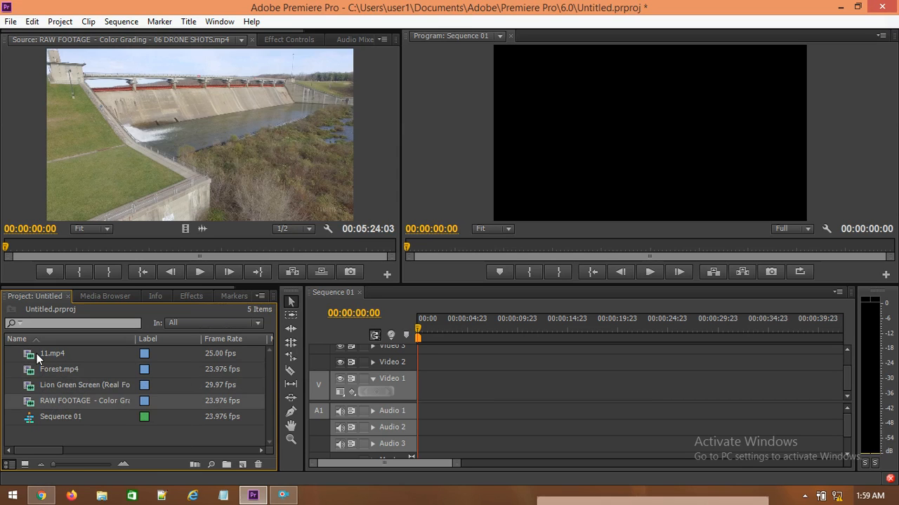
pyautogui.keyDown('ctrl'); pyautogui.click(47, 384); pyautogui.keyUp('ctrl')
pyautogui.keyDown('ctrl'); pyautogui.click(47, 368); pyautogui.keyUp('ctrl')
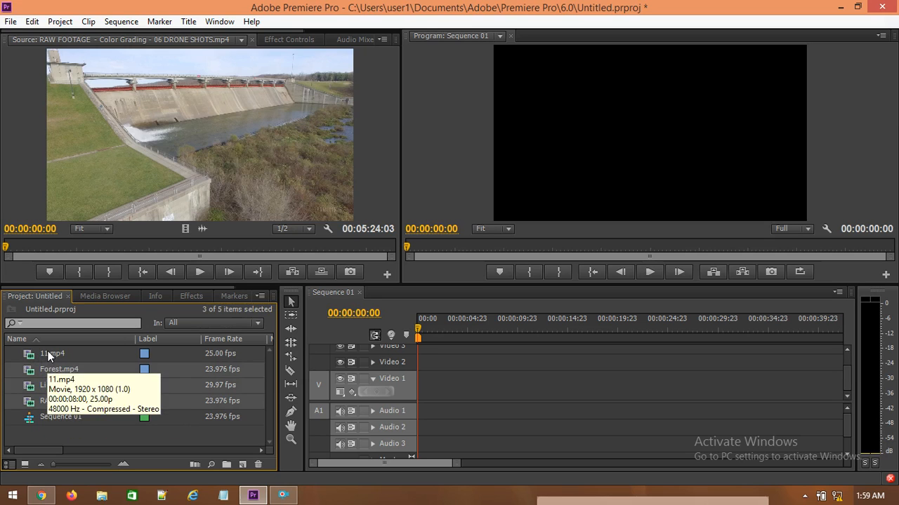
pyautogui.keyDown('ctrl'); pyautogui.click(46, 355); pyautogui.keyUp('ctrl')
pyautogui.rightClick(46, 355)
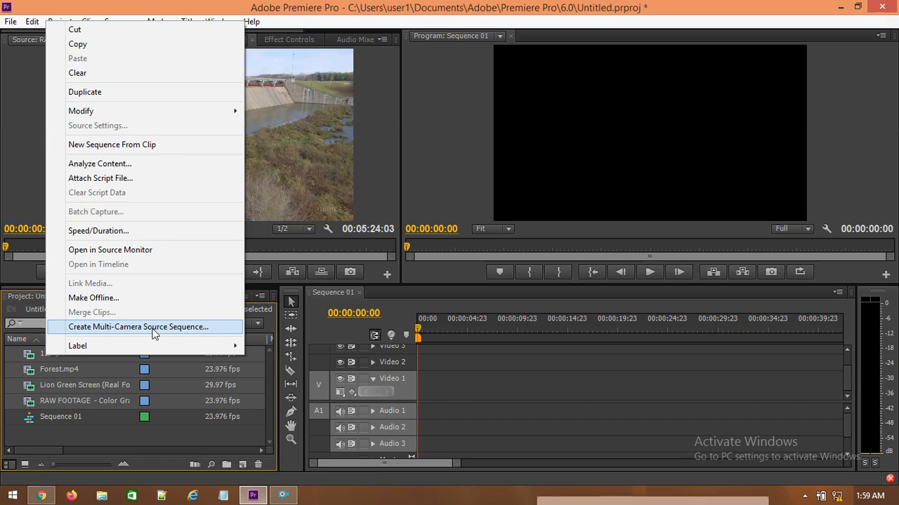
pyautogui.click(116, 328)
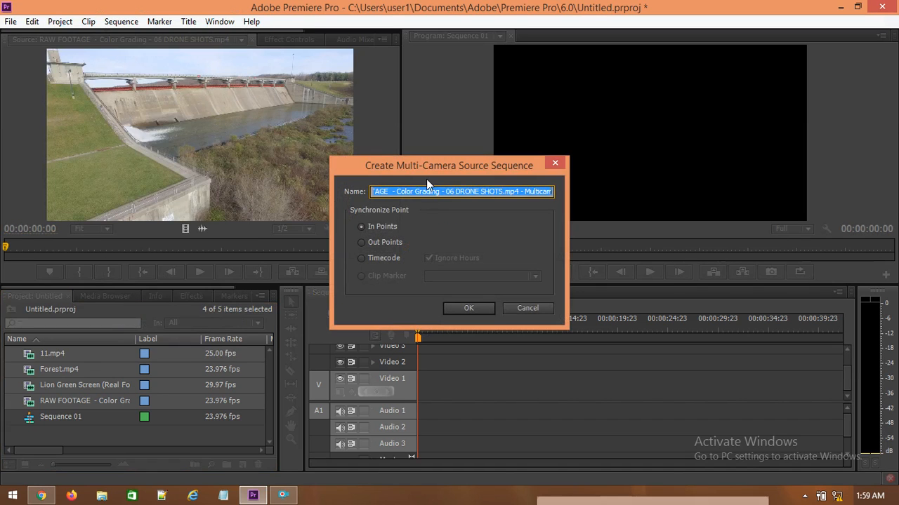
pyautogui.write('mu')
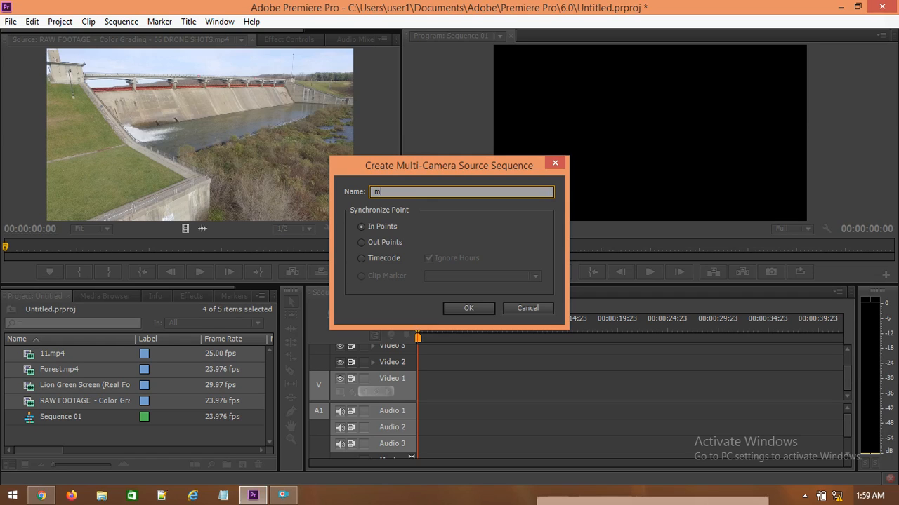
pyautogui.write('lticamera')
pyautogui.click(469, 310)
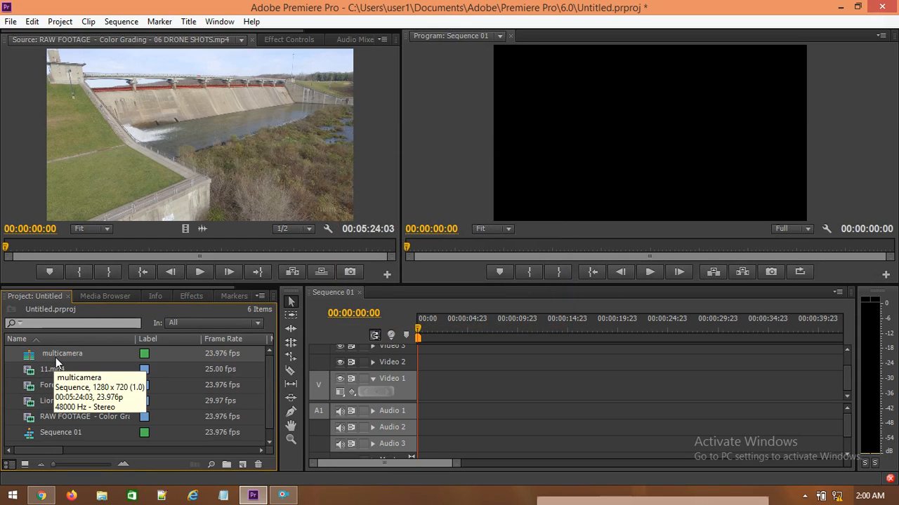
# Step: Load the multicamera sequence into the Source Monitor and briefly play its four camera angles
pyautogui.moveTo(56, 357); pyautogui.dragTo(175, 145)
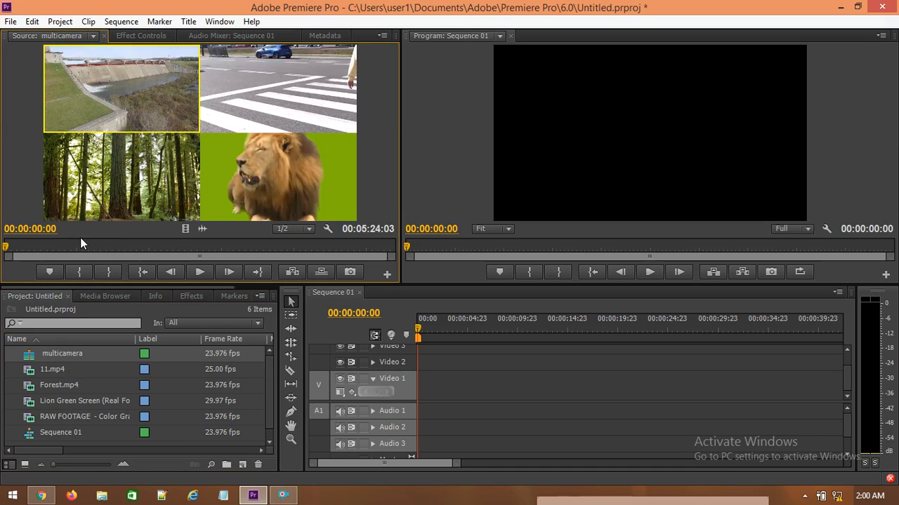
pyautogui.click(200, 273)
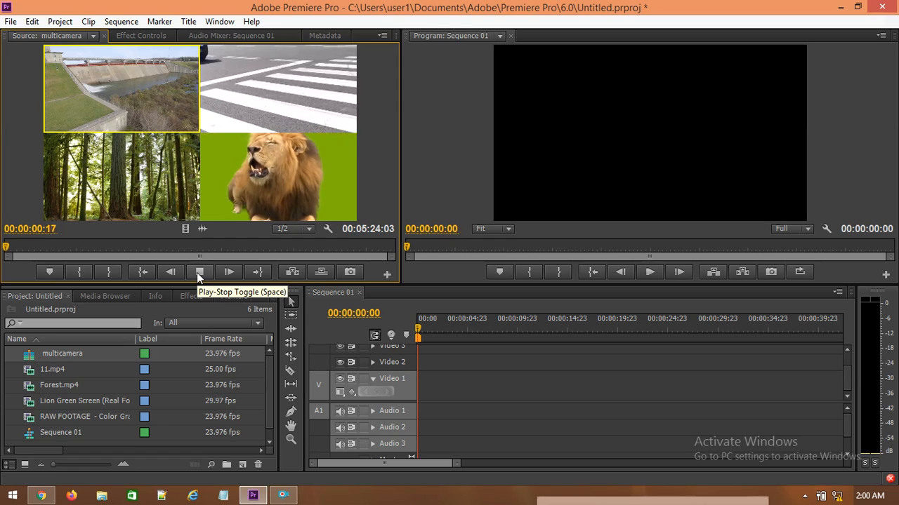
pyautogui.click(198, 272)
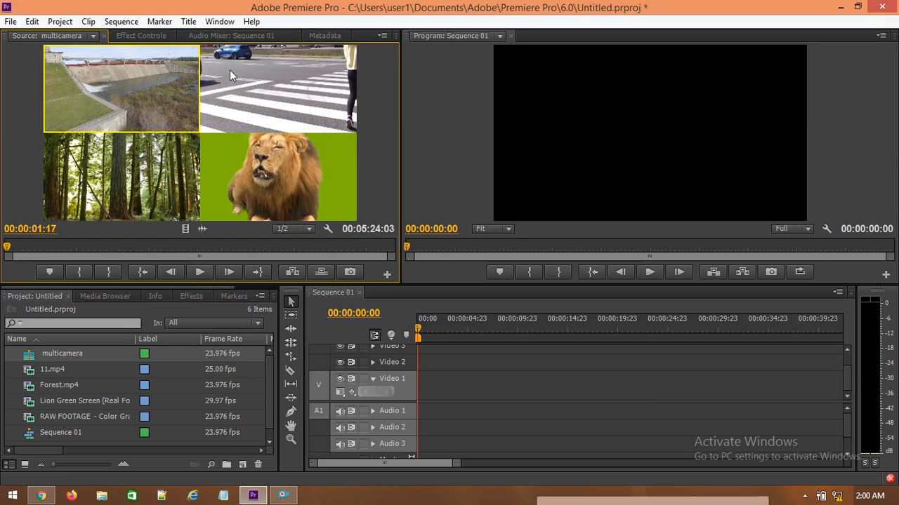
pyautogui.click(222, 26)
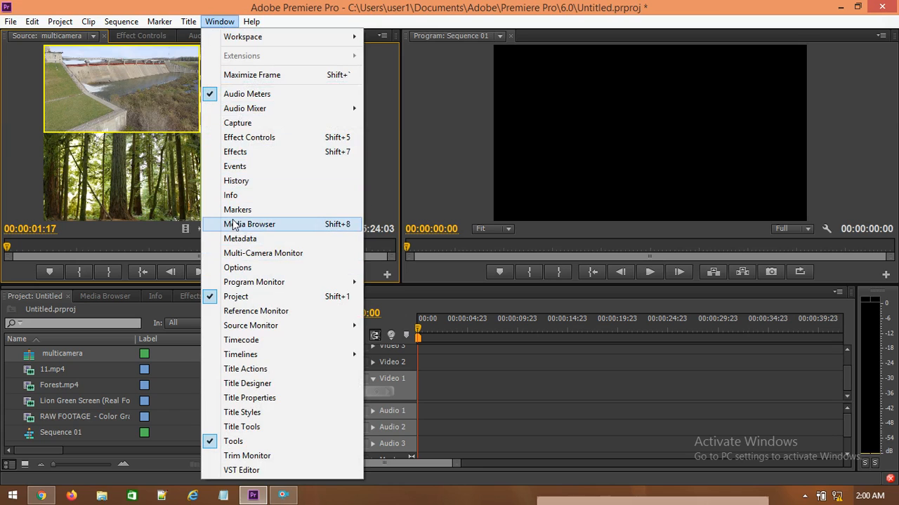
pyautogui.click(294, 255)
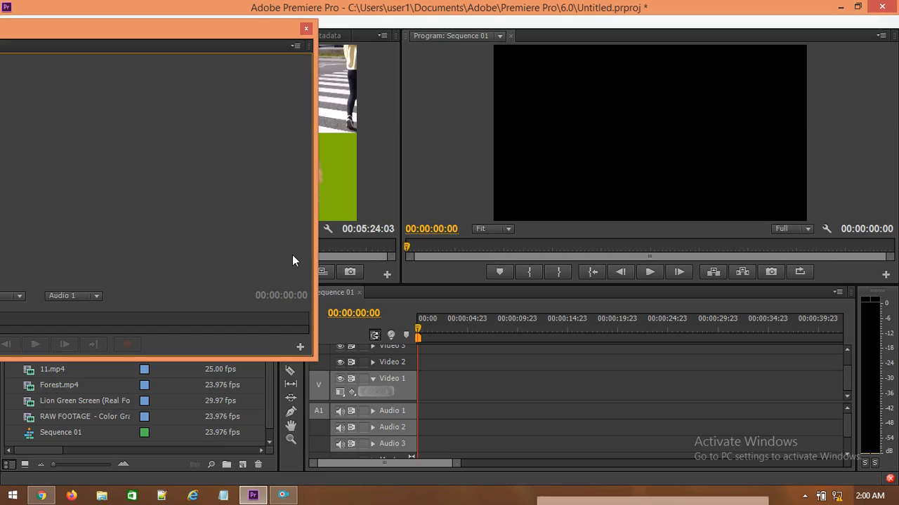
pyautogui.moveTo(168, 29); pyautogui.dragTo(409, 192)
pyautogui.click(276, 87)
pyautogui.moveTo(340, 194); pyautogui.dragTo(349, 109)
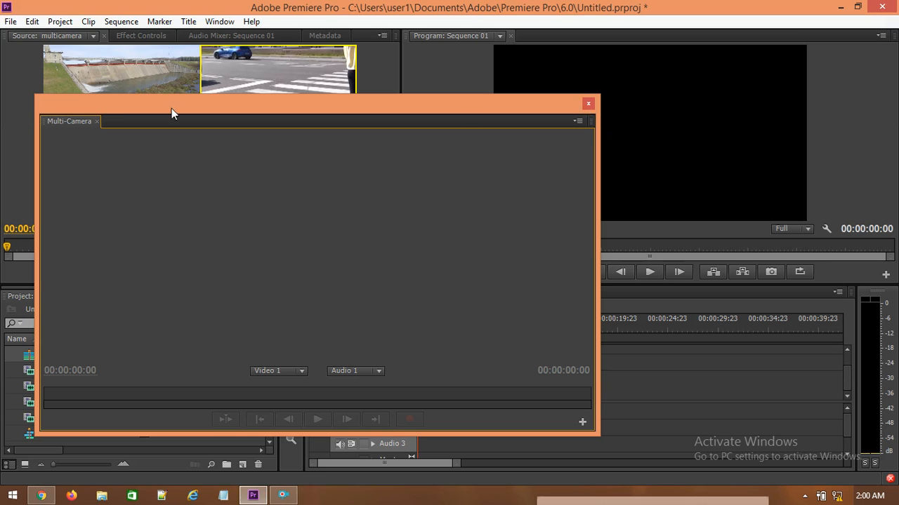
pyautogui.click(589, 103)
pyautogui.click(219, 22)
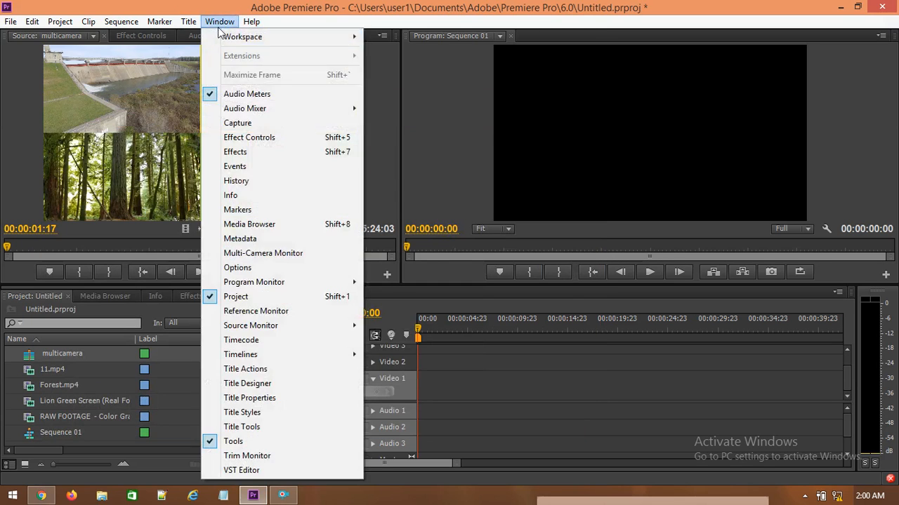
pyautogui.click(264, 254)
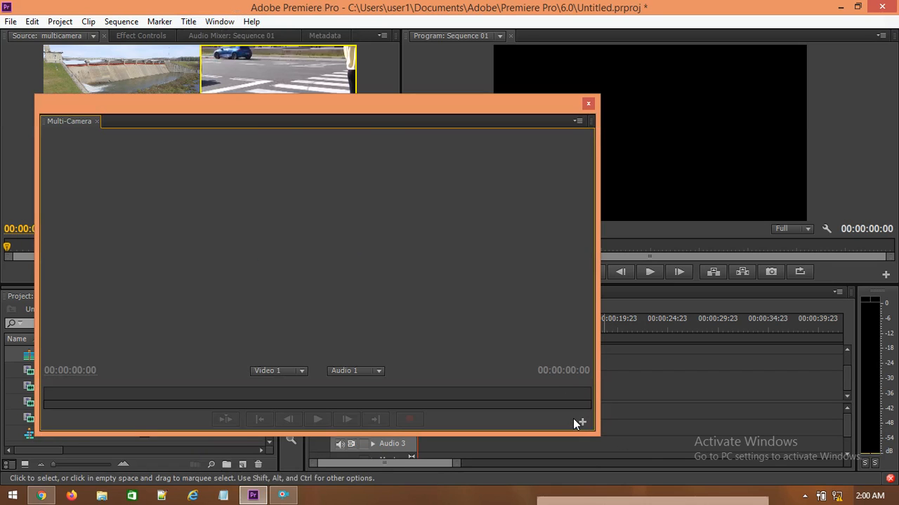
pyautogui.moveTo(144, 104); pyautogui.dragTo(308, 164)
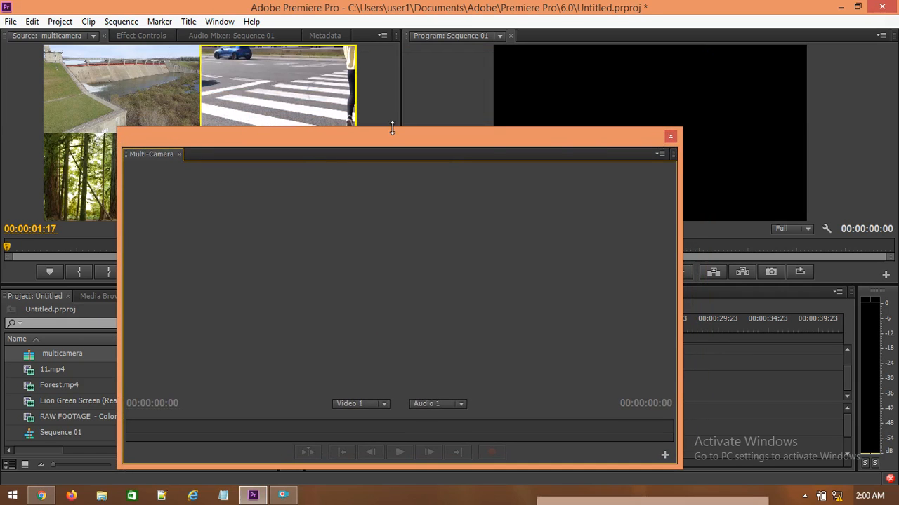
pyautogui.click(669, 137)
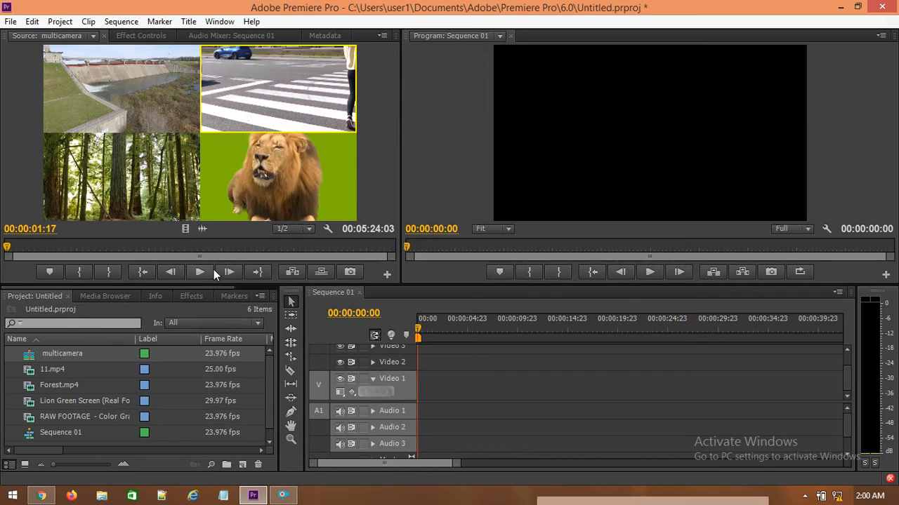
# Step: Make the dam footage the active angle of the multicamera source, play it briefly and return to the start
pyautogui.click(100, 95)
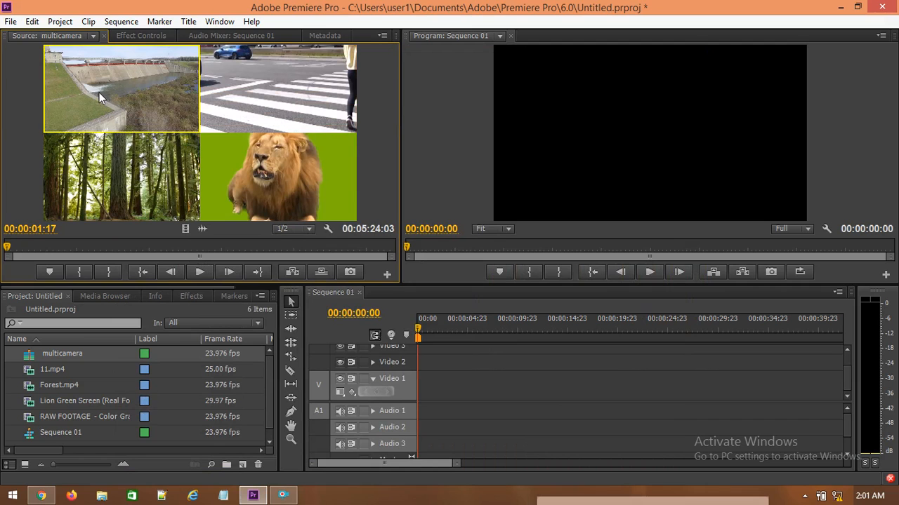
pyautogui.click(195, 272)
pyautogui.click(196, 273)
pyautogui.moveTo(7, 249); pyautogui.dragTo(2, 248)
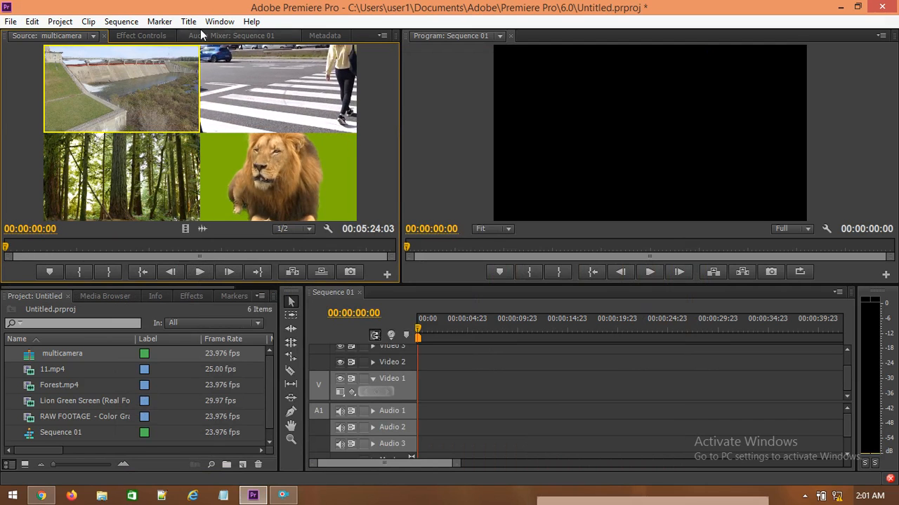
pyautogui.click(220, 22)
pyautogui.click(277, 254)
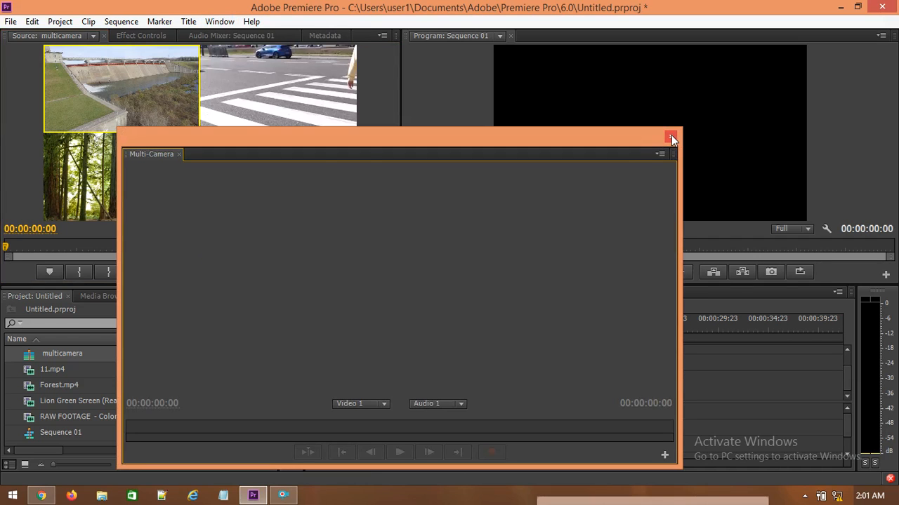
pyautogui.moveTo(288, 133); pyautogui.dragTo(409, 124)
pyautogui.click(199, 273)
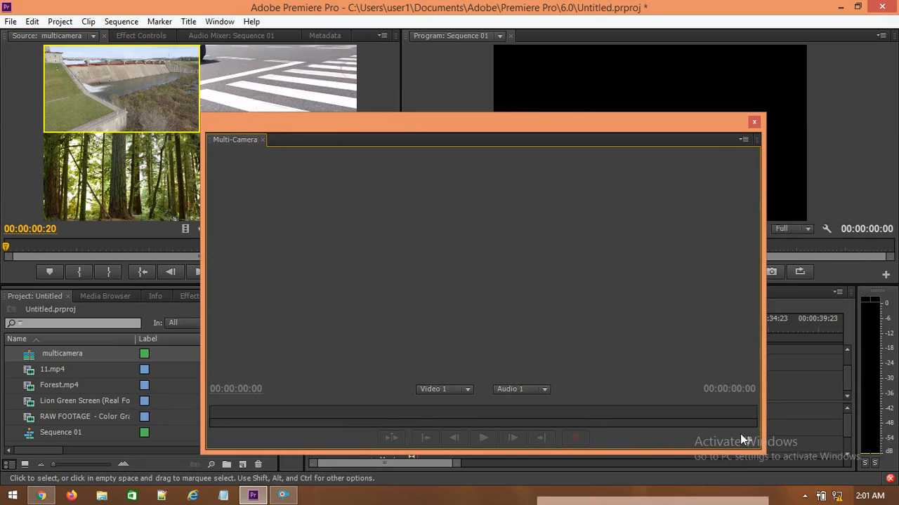
pyautogui.click(749, 442)
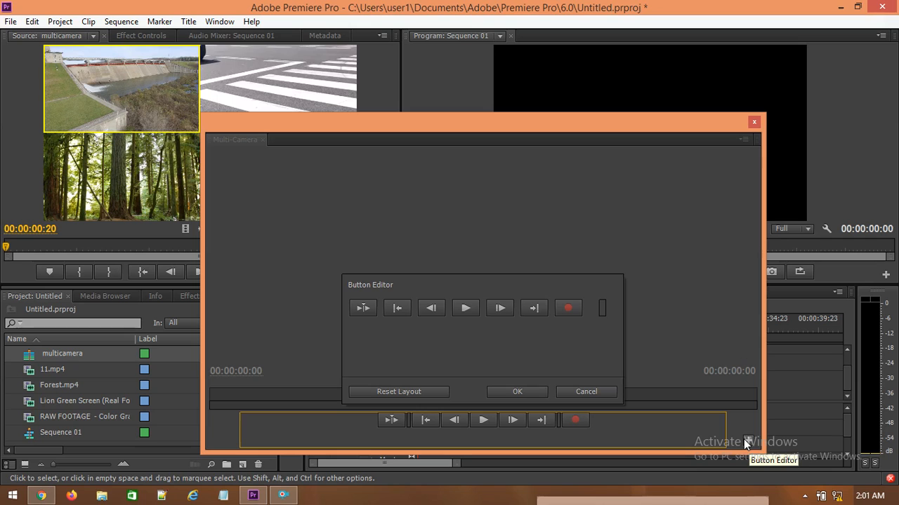
pyautogui.click(753, 123)
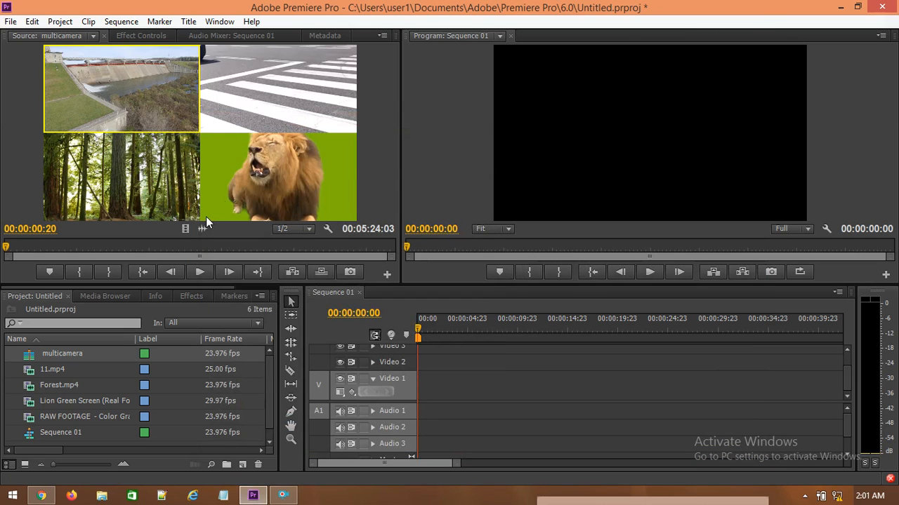
# Step: Make the dam footage the active angle of the multicamera source again and return the Source Monitor playhead to the start
pyautogui.click(61, 355)
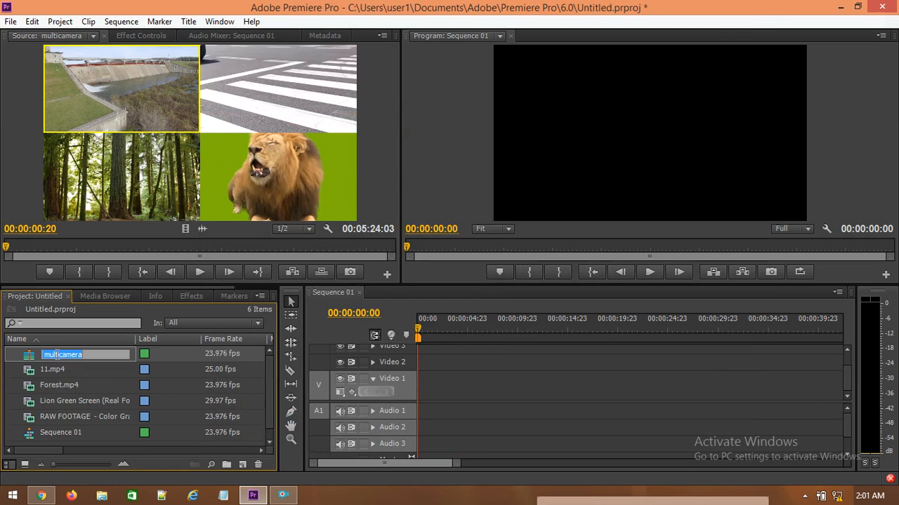
pyautogui.click(100, 195)
pyautogui.click(71, 353)
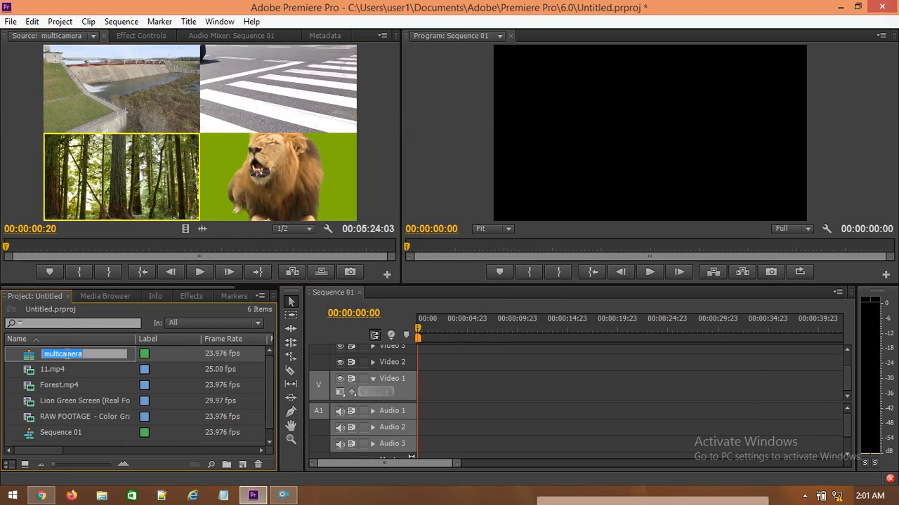
pyautogui.click(123, 371)
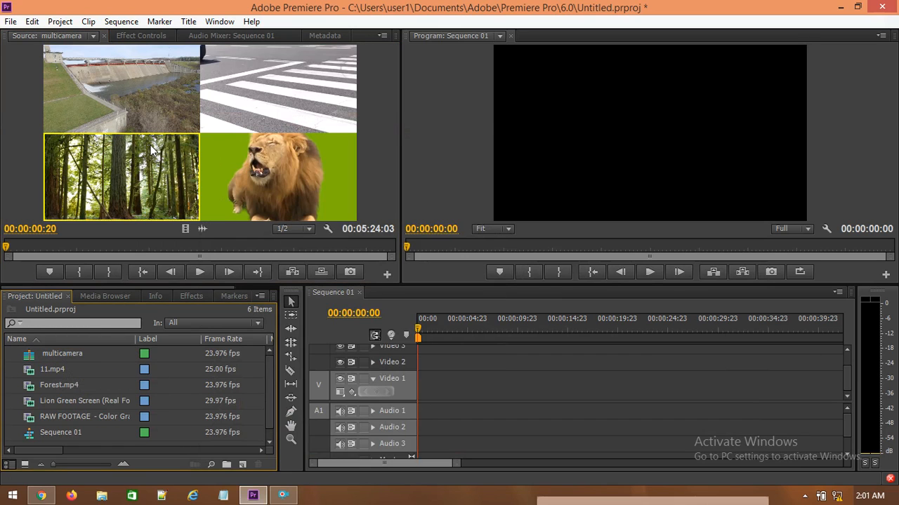
pyautogui.click(184, 85)
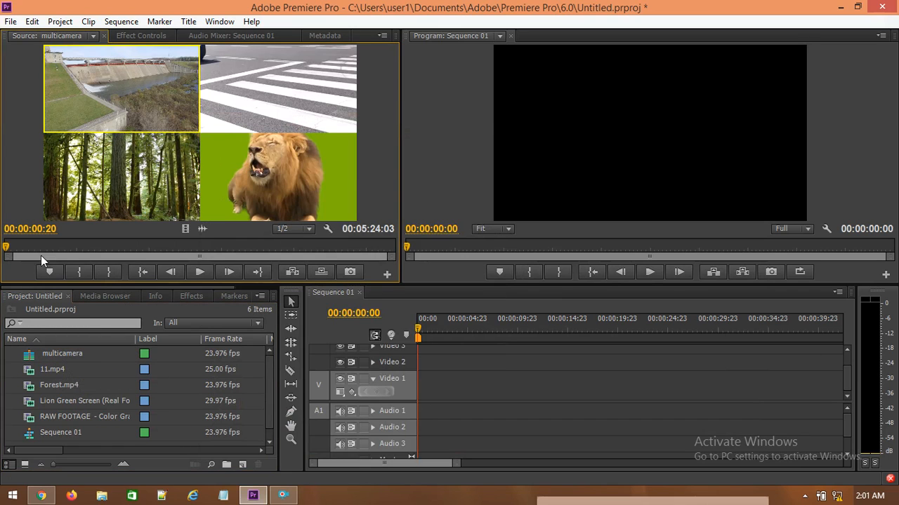
pyautogui.click(10, 250)
# Step: Try to bring up the camera angles in the Multi-Camera Monitor and check its video track choices
pyautogui.click(220, 21)
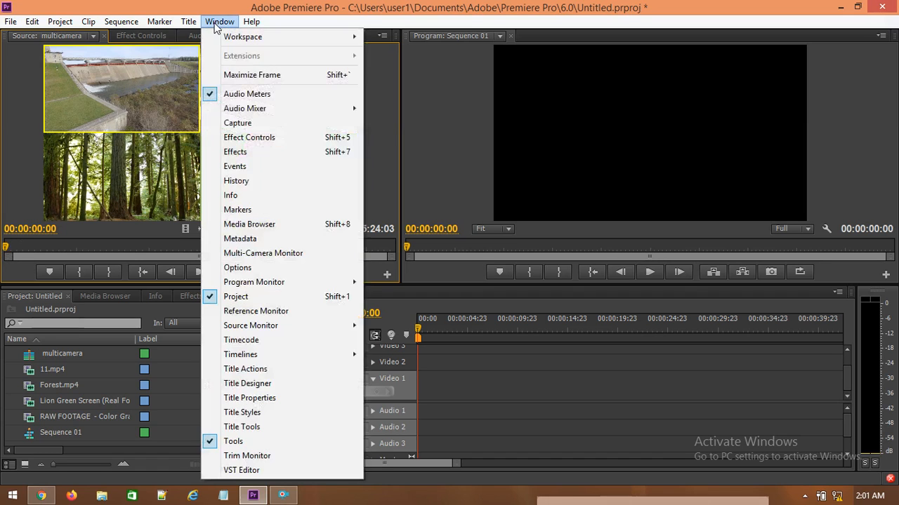
pyautogui.click(263, 254)
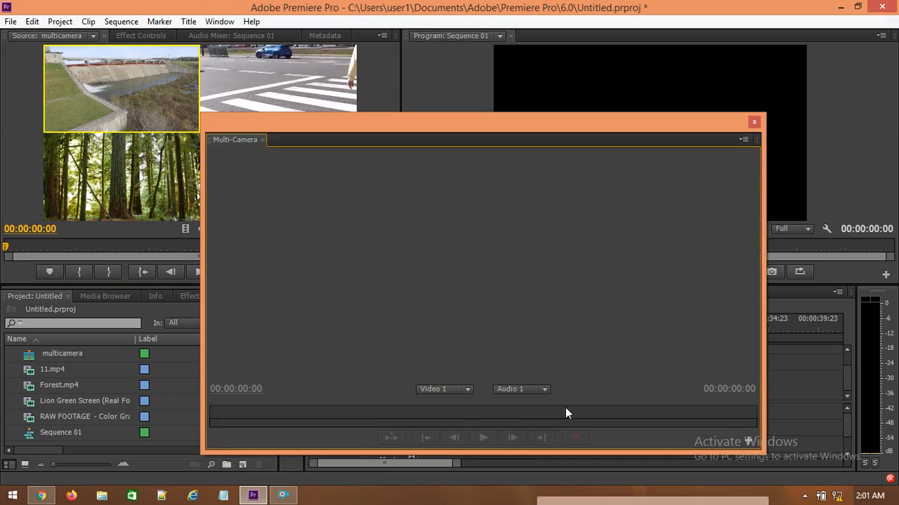
pyautogui.click(456, 390)
pyautogui.click(451, 400)
pyautogui.click(449, 392)
pyautogui.click(510, 328)
pyautogui.click(284, 497)
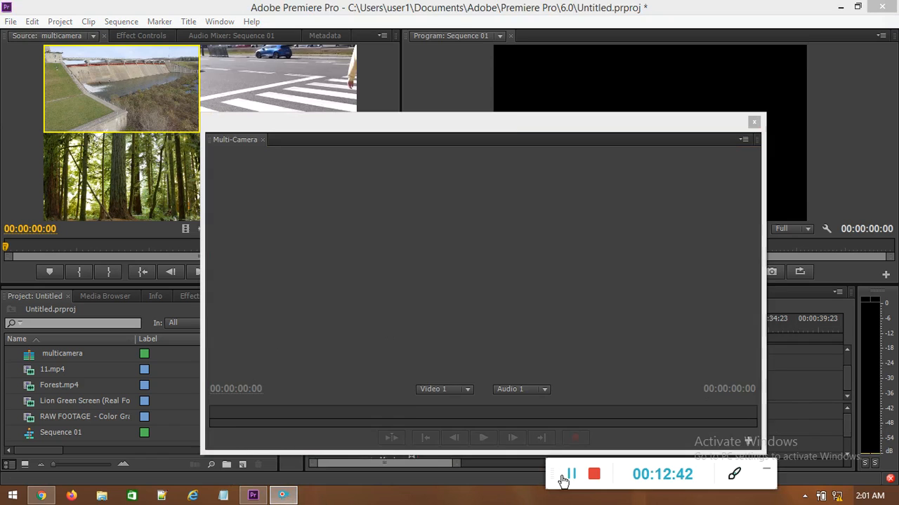
pyautogui.click(565, 473)
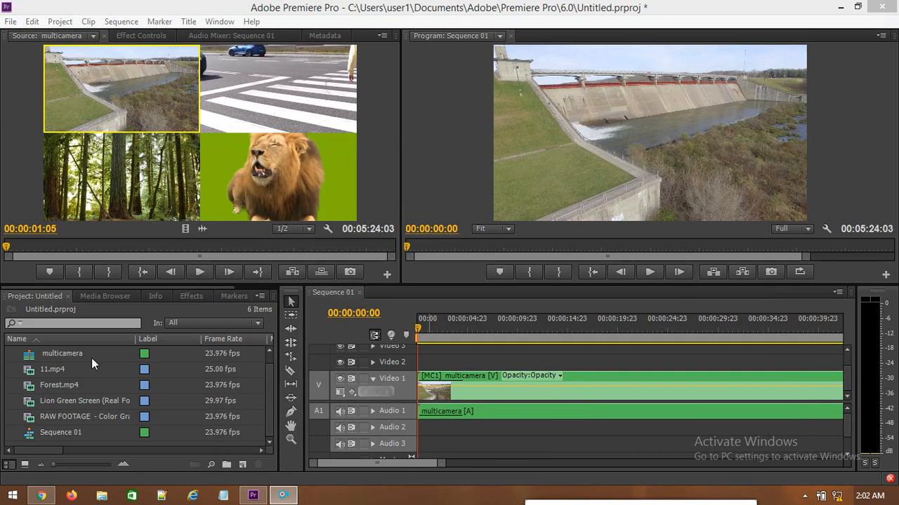
# Step: Open the Multi-Camera Monitor for the multicamera clip in Sequence 01, then move and narrow its window to uncover the Program Monitor
pyautogui.click(45, 355)
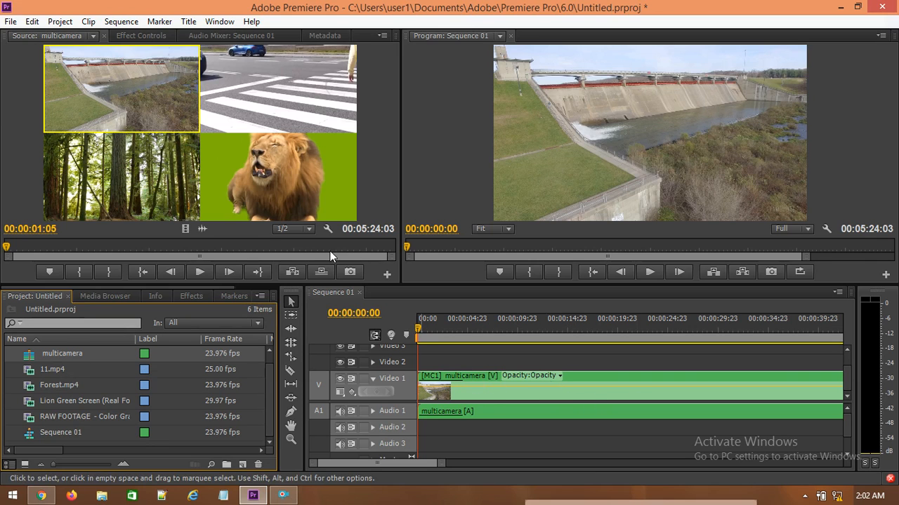
pyautogui.click(219, 22)
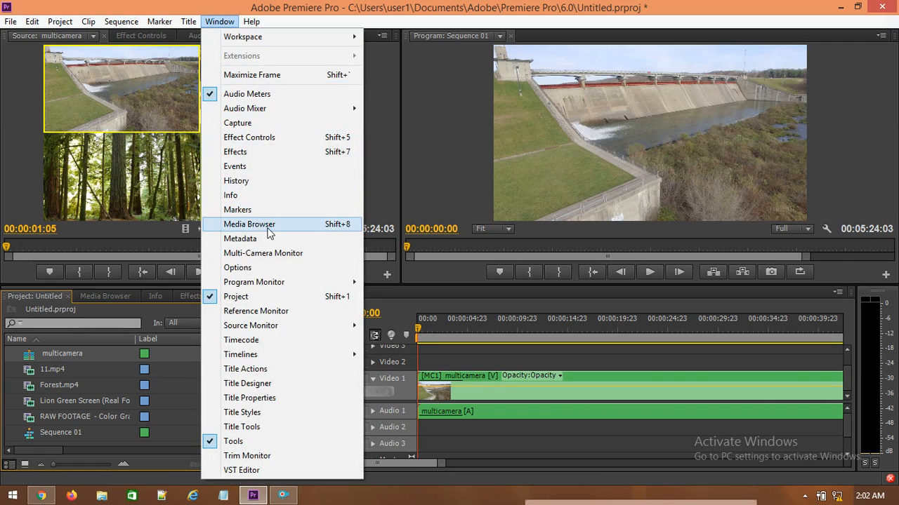
pyautogui.click(257, 254)
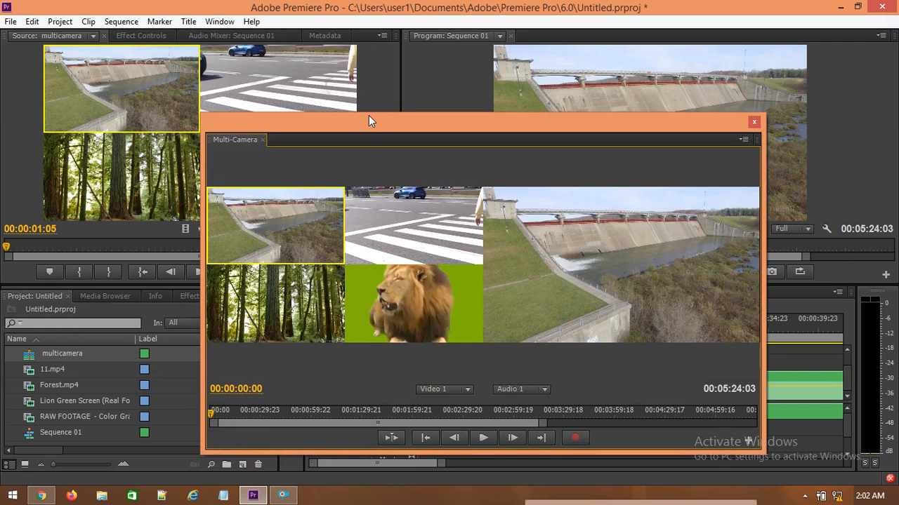
pyautogui.moveTo(367, 124); pyautogui.dragTo(182, 21)
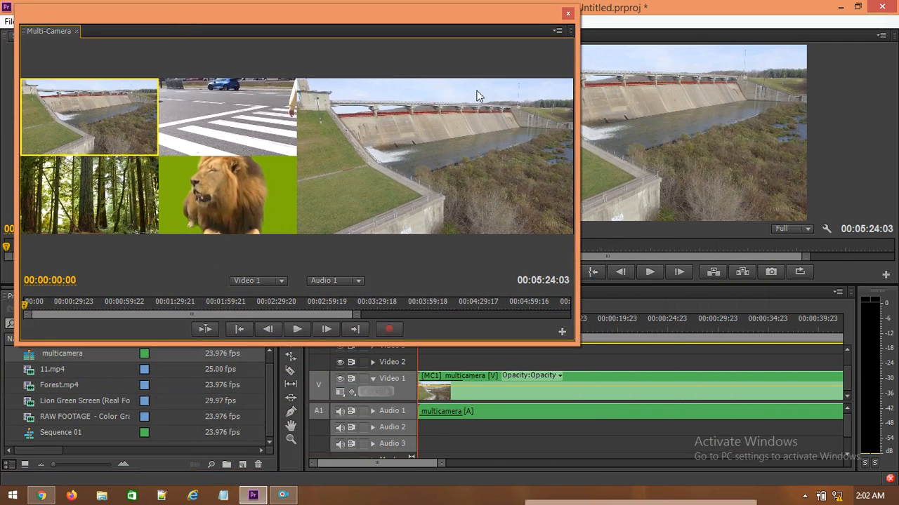
pyautogui.moveTo(580, 106); pyautogui.dragTo(450, 211)
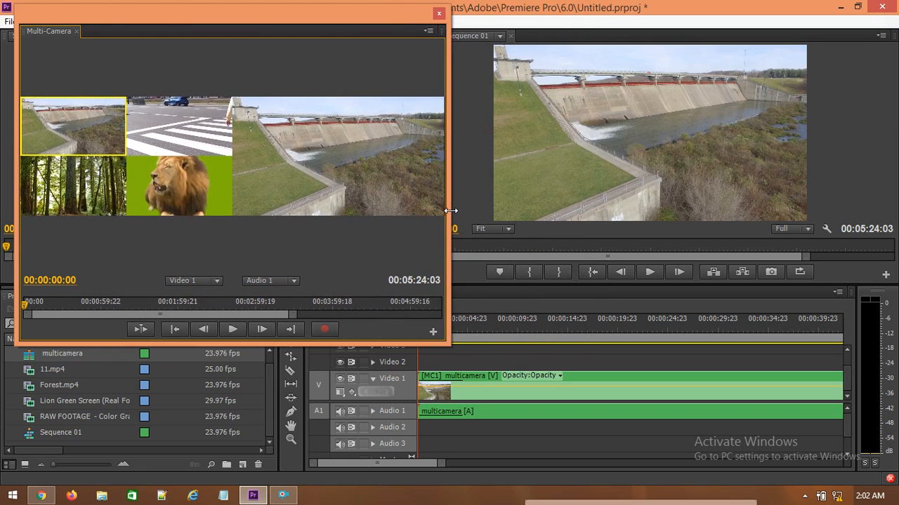
# Step: Record a live multi-camera edit during playback, switching from the dam to the crosswalk and then the lion, and stop at about 00:00:12:21
pyautogui.click(232, 329)
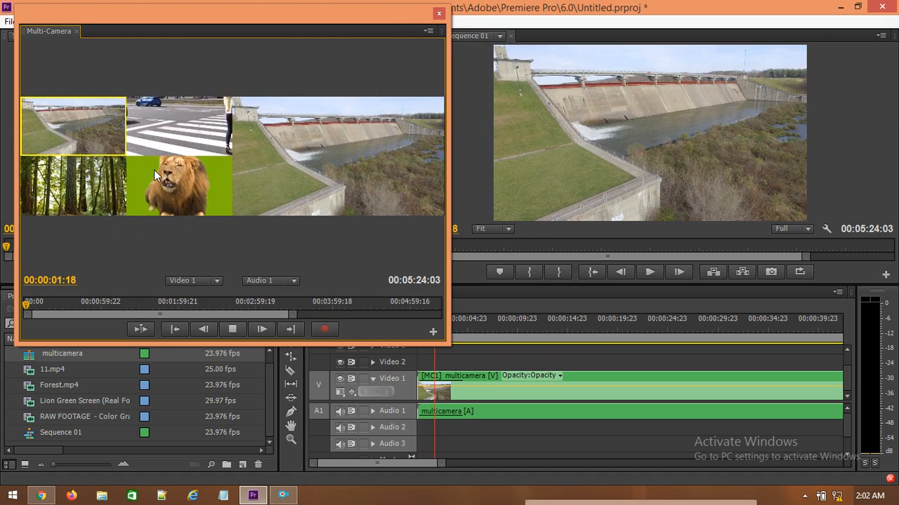
pyautogui.click(101, 124)
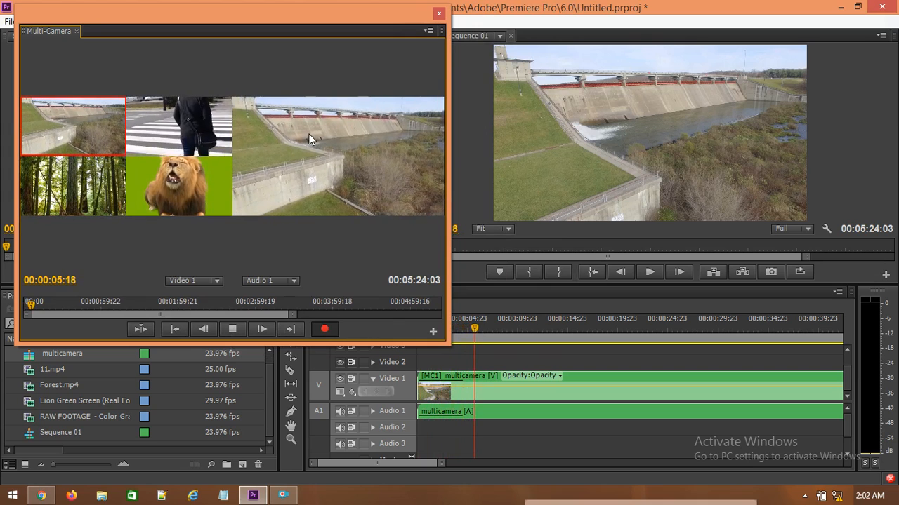
pyautogui.click(202, 134)
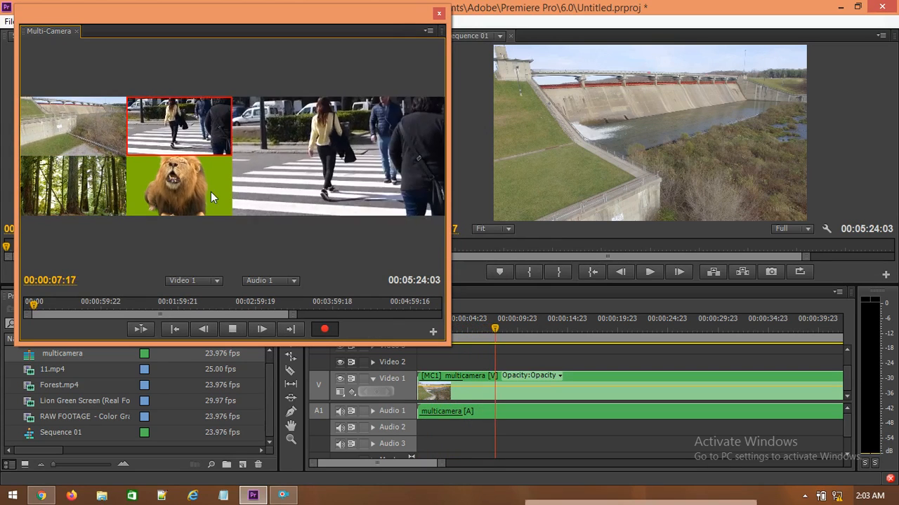
pyautogui.click(186, 191)
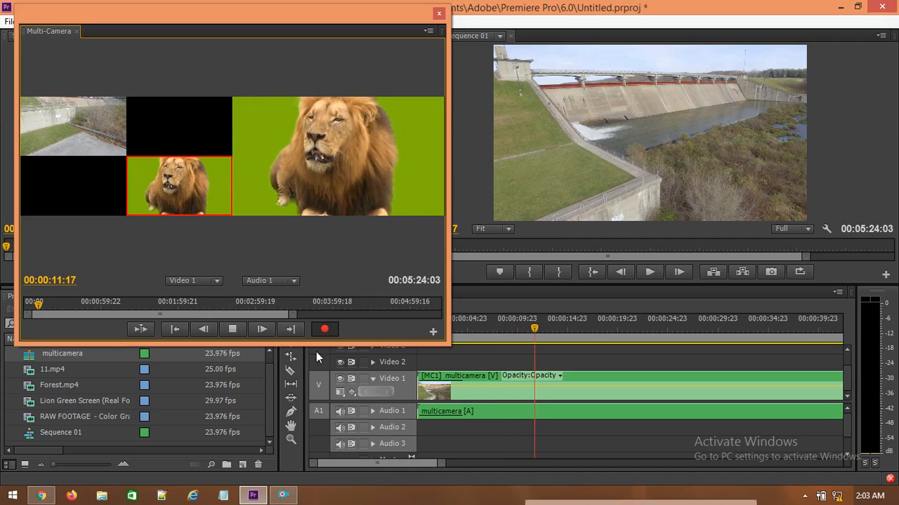
pyautogui.press('space')
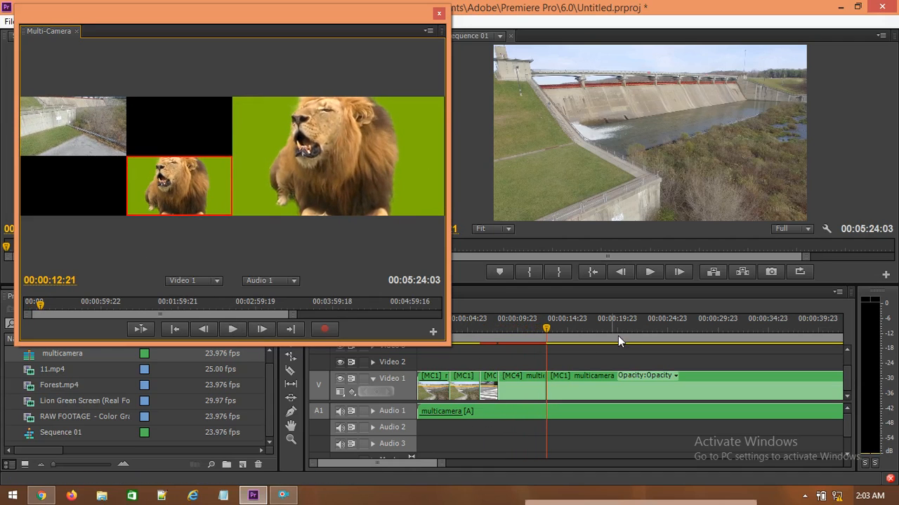
# Step: Return the Sequence 01 playhead to the start and play the recorded angle cuts in the Program Monitor through to about 00:00:14:12
pyautogui.click(546, 327)
pyautogui.click(545, 328)
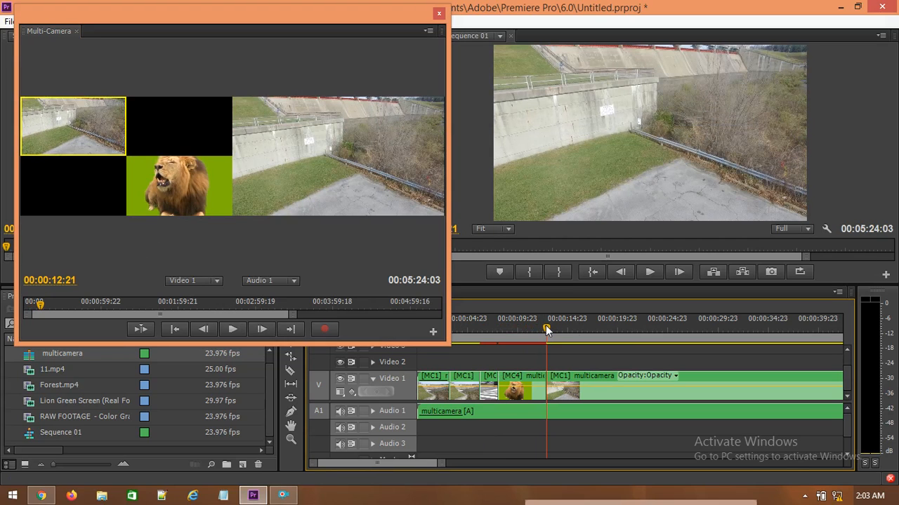
pyautogui.moveTo(546, 327); pyautogui.dragTo(405, 352)
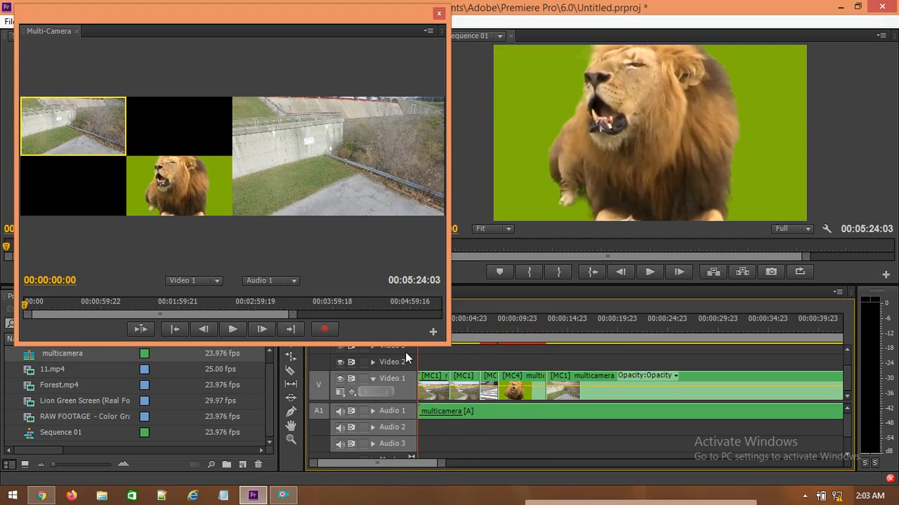
pyautogui.click(643, 274)
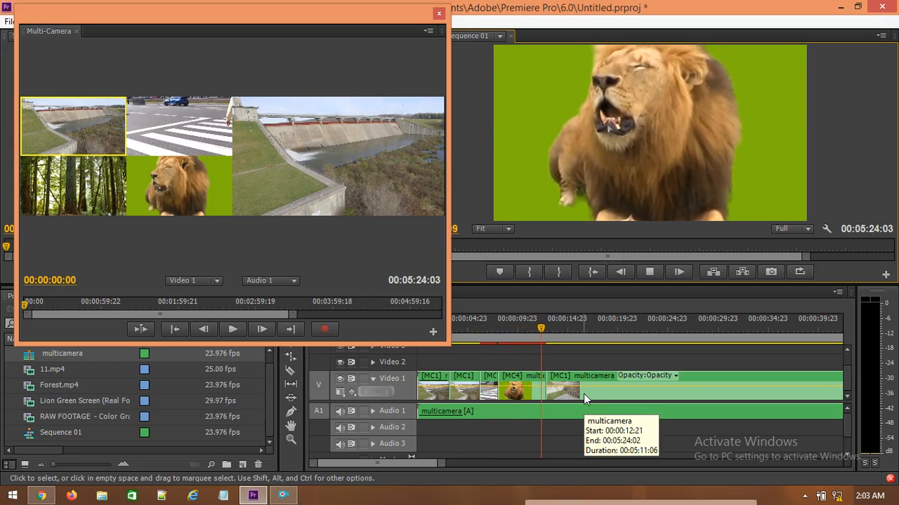
pyautogui.click(650, 272)
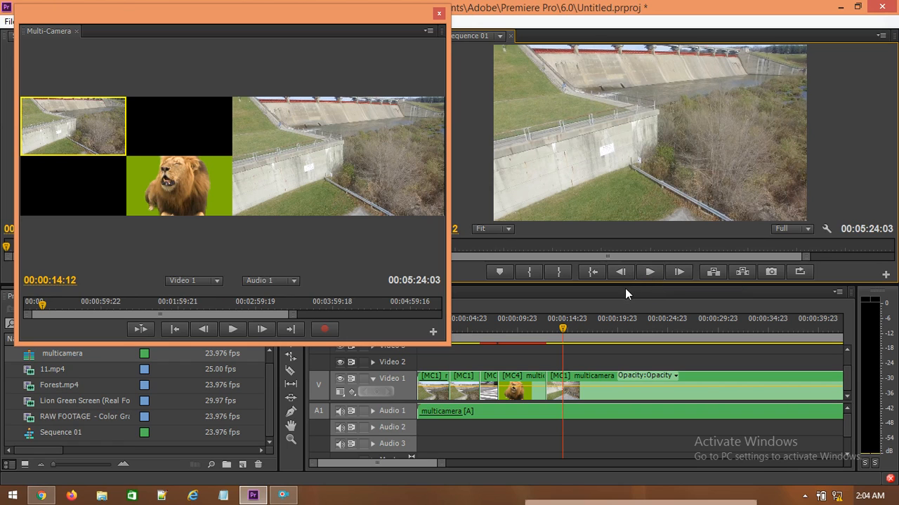
pyautogui.click(500, 503)
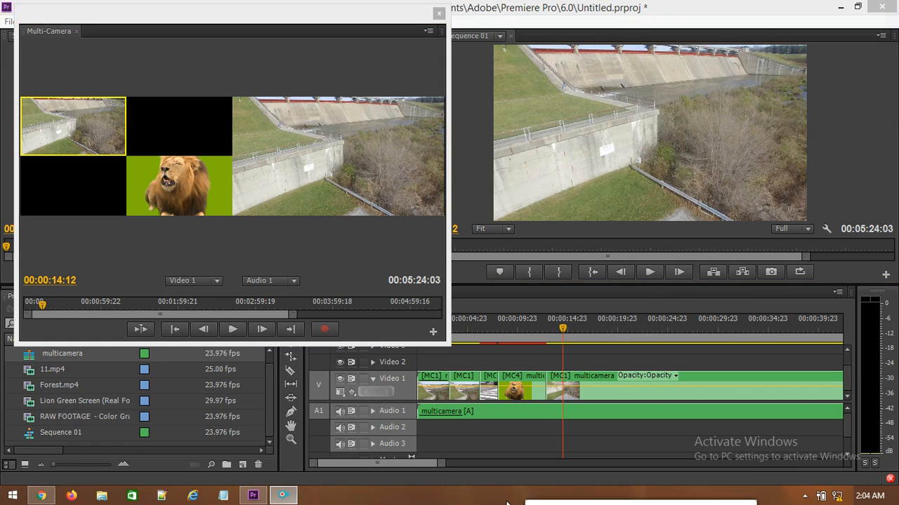